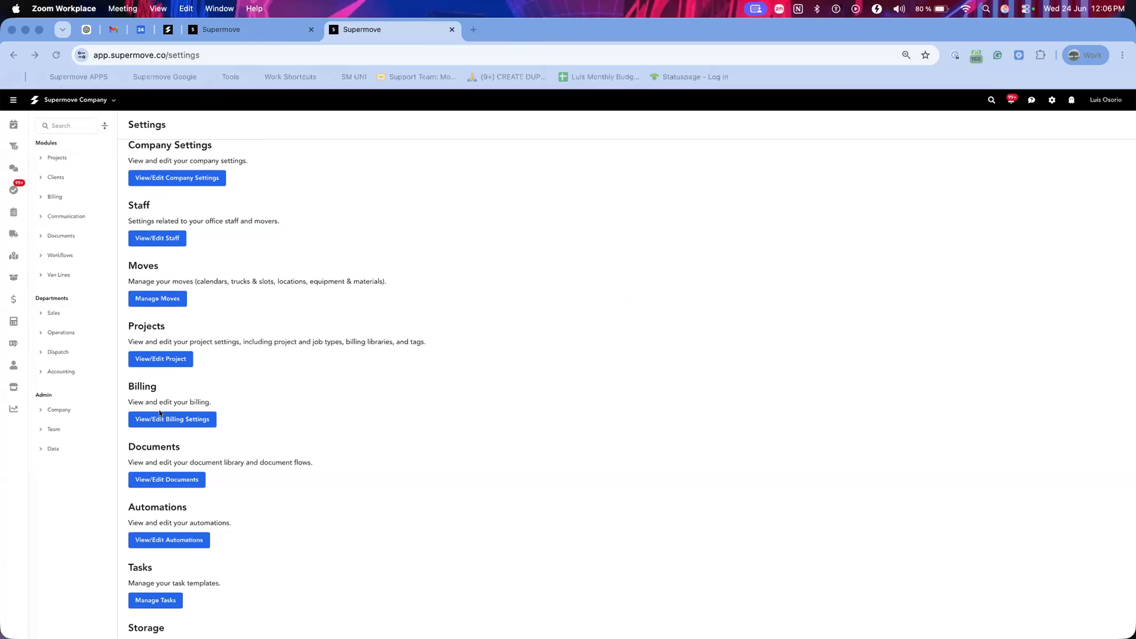
Open the Default Billing Library from the billing settings
{"action": "left_click", "coordinate": [158, 414]}
{"action": "left_click", "coordinate": [157, 414]}
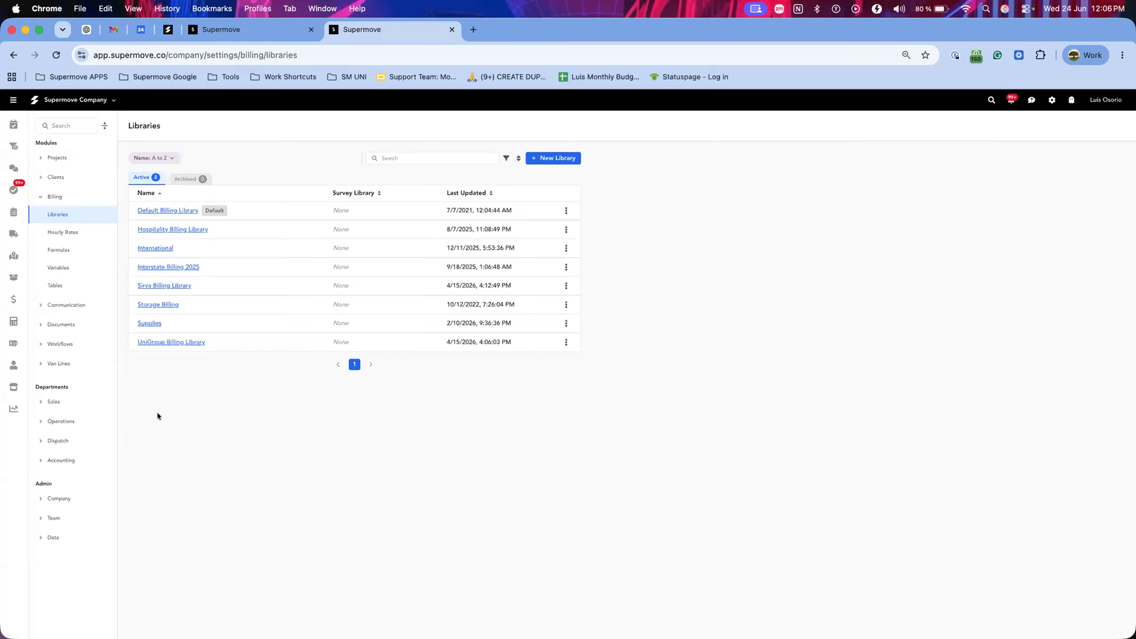
{"action": "left_click", "coordinate": [158, 209]}
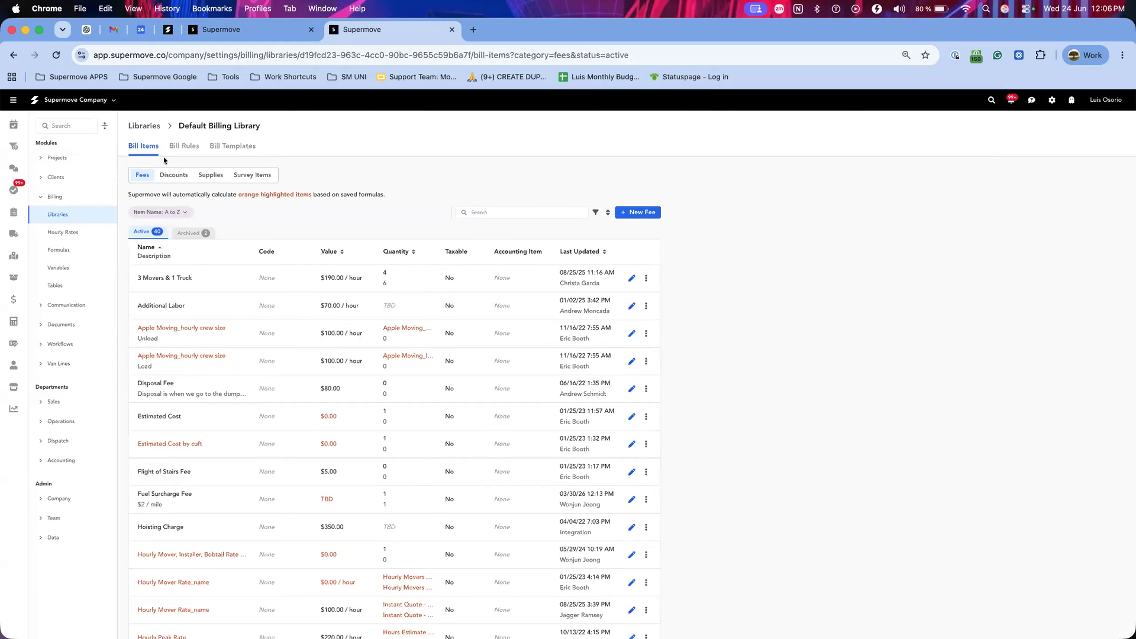
Review the library's discounts, supplies, survey items and fees, including the options for the 3 Movers & 1 Truck fee
{"action": "left_click", "coordinate": [175, 174]}
{"action": "left_click", "coordinate": [209, 175]}
{"action": "left_click", "coordinate": [237, 174]}
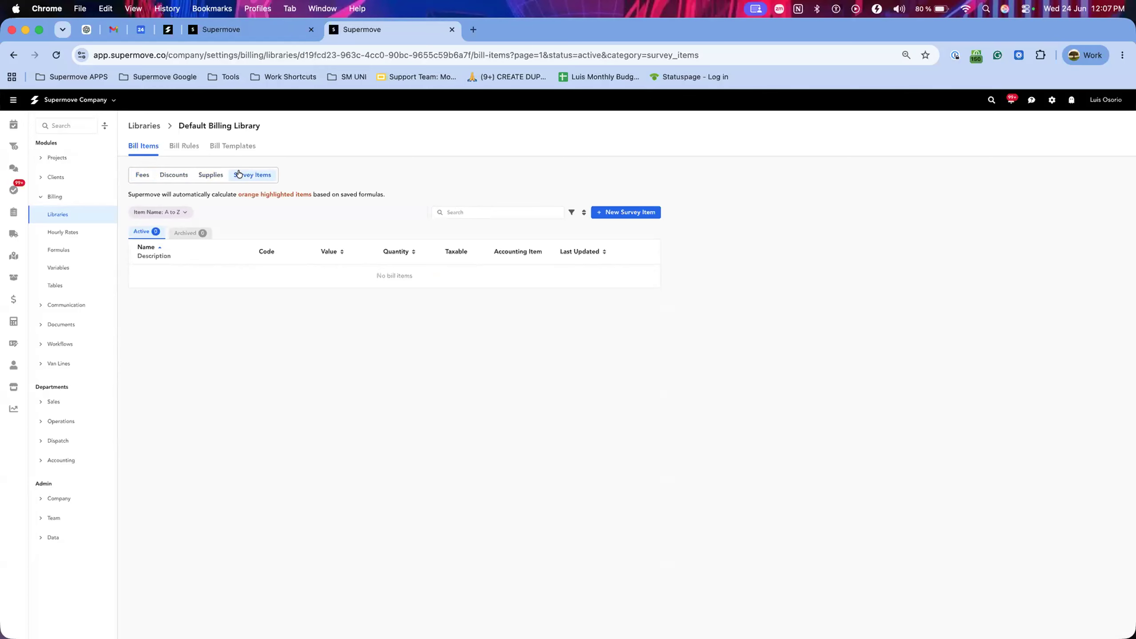
{"action": "left_click", "coordinate": [134, 174]}
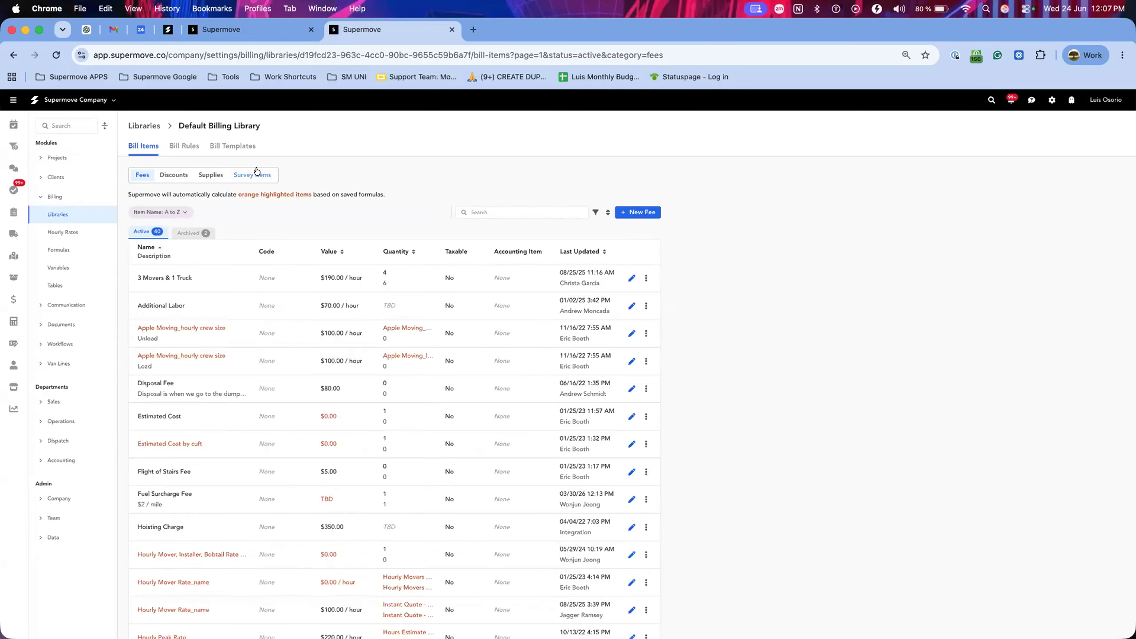
{"action": "left_click", "coordinate": [645, 277]}
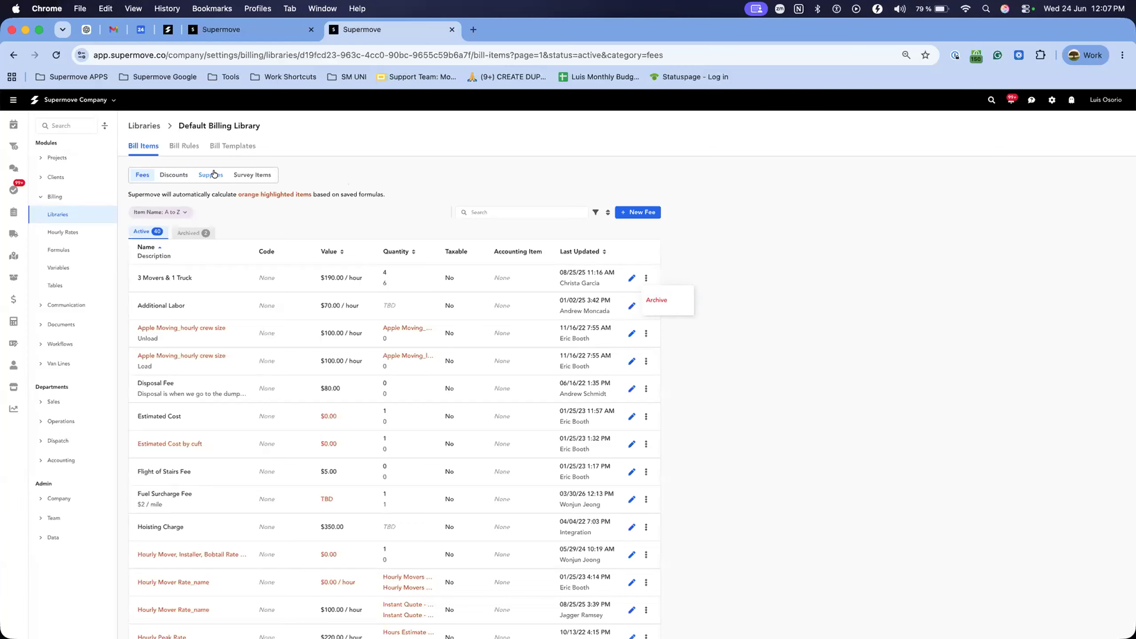
{"action": "left_click", "coordinate": [255, 176]}
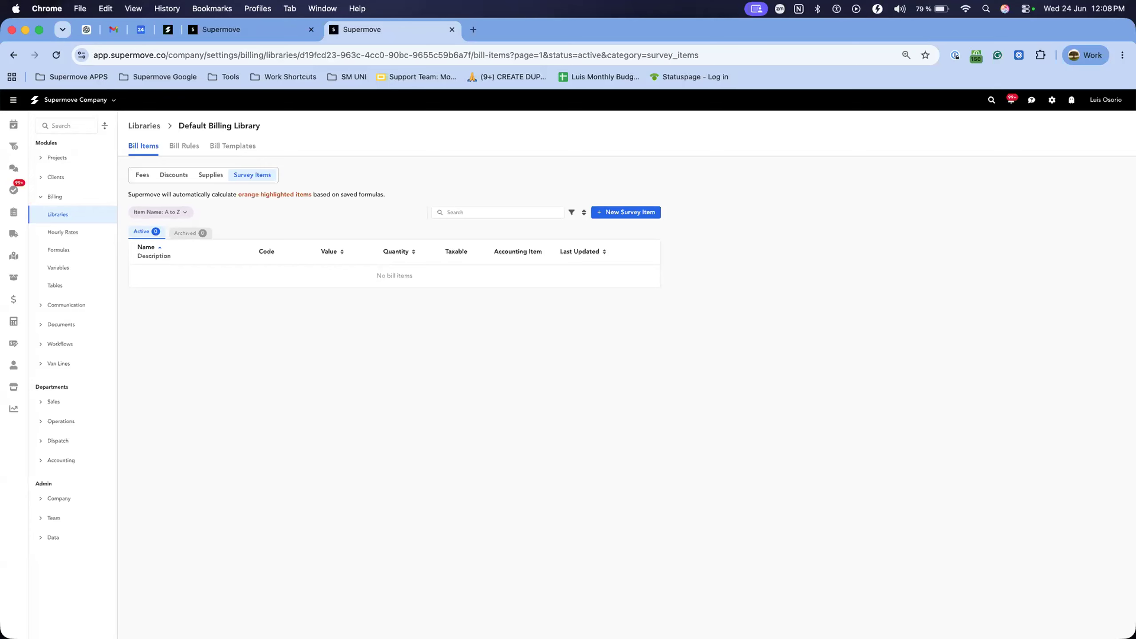
Open the Default Inventory Library from the survey settings
{"action": "left_click", "coordinate": [1050, 99]}
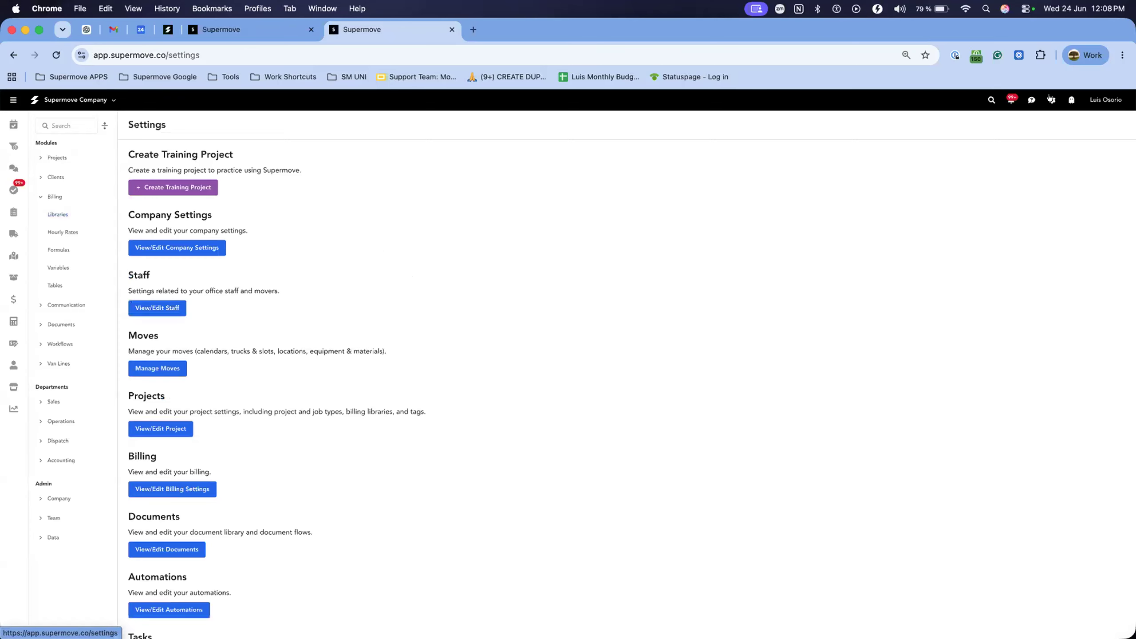
{"action": "scroll", "coordinate": [404, 378], "scroll_direction": "down", "scroll_amount": 7}
{"action": "scroll", "coordinate": [404, 378], "scroll_direction": "down", "scroll_amount": 2}
{"action": "left_click", "coordinate": [183, 458]}
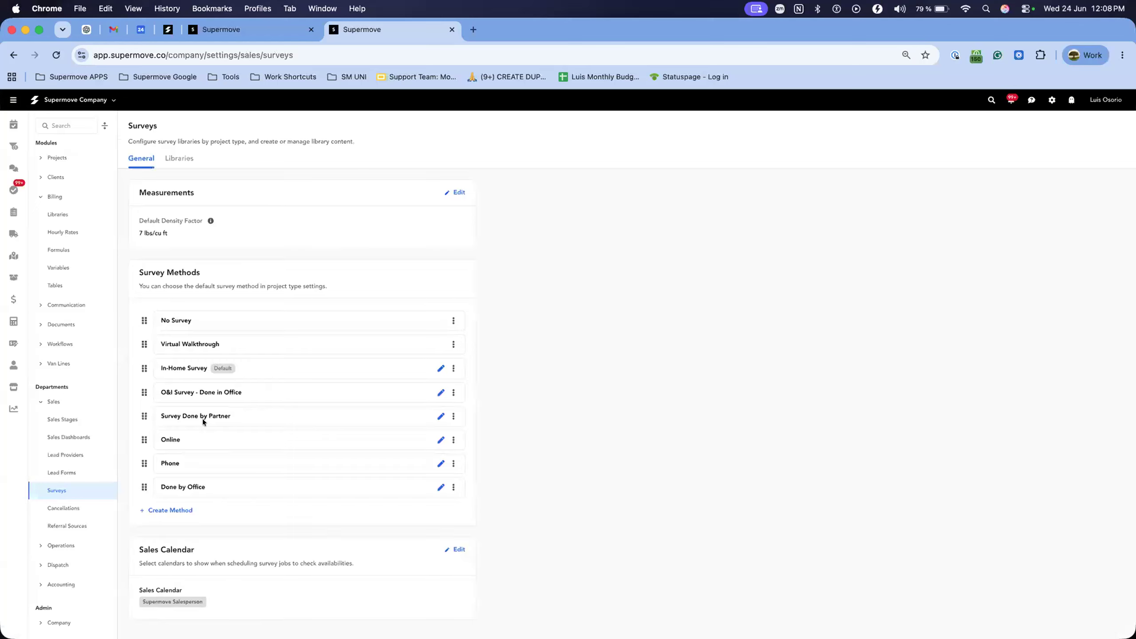
{"action": "left_click", "coordinate": [172, 159]}
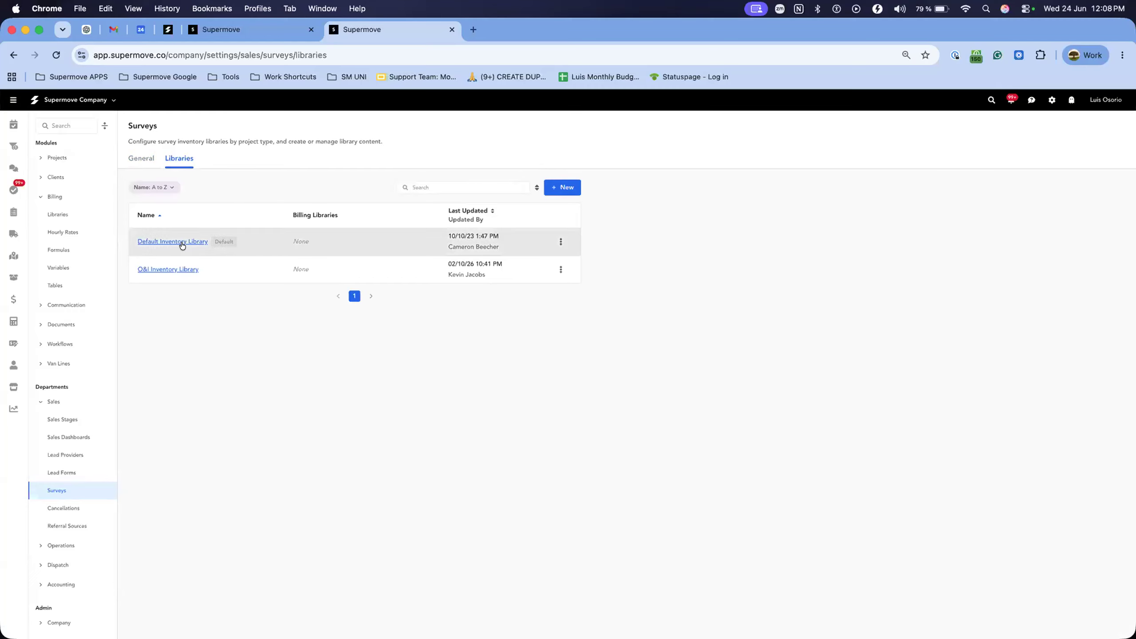
{"action": "left_click", "coordinate": [163, 242]}
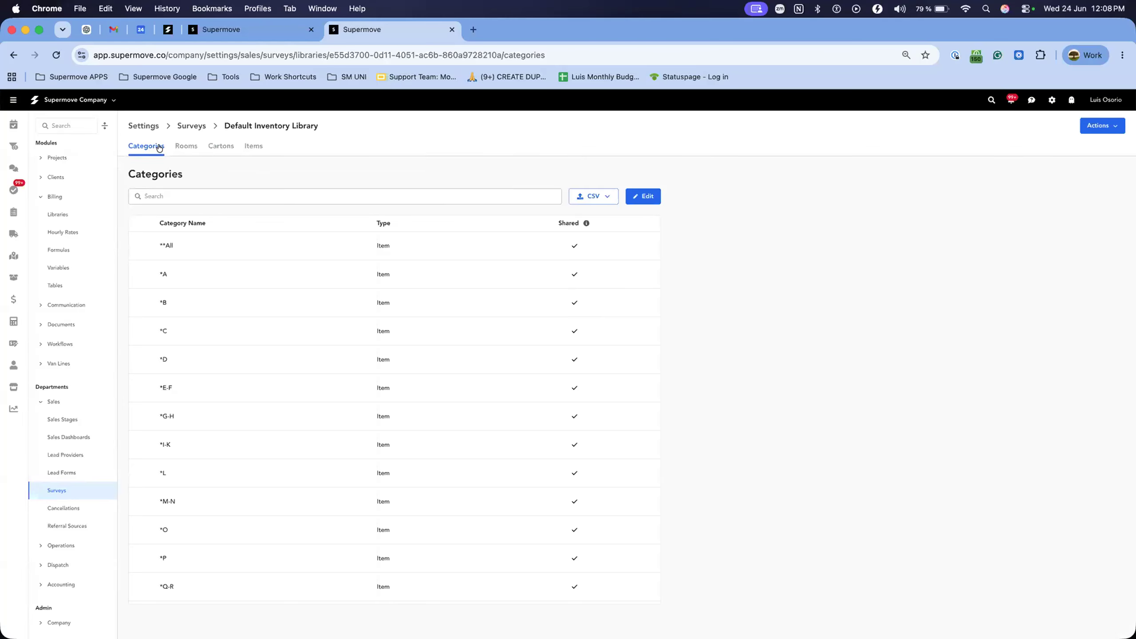
Review the inventory library's cartons, items and categories, and return to the list of survey libraries
{"action": "left_click", "coordinate": [219, 146]}
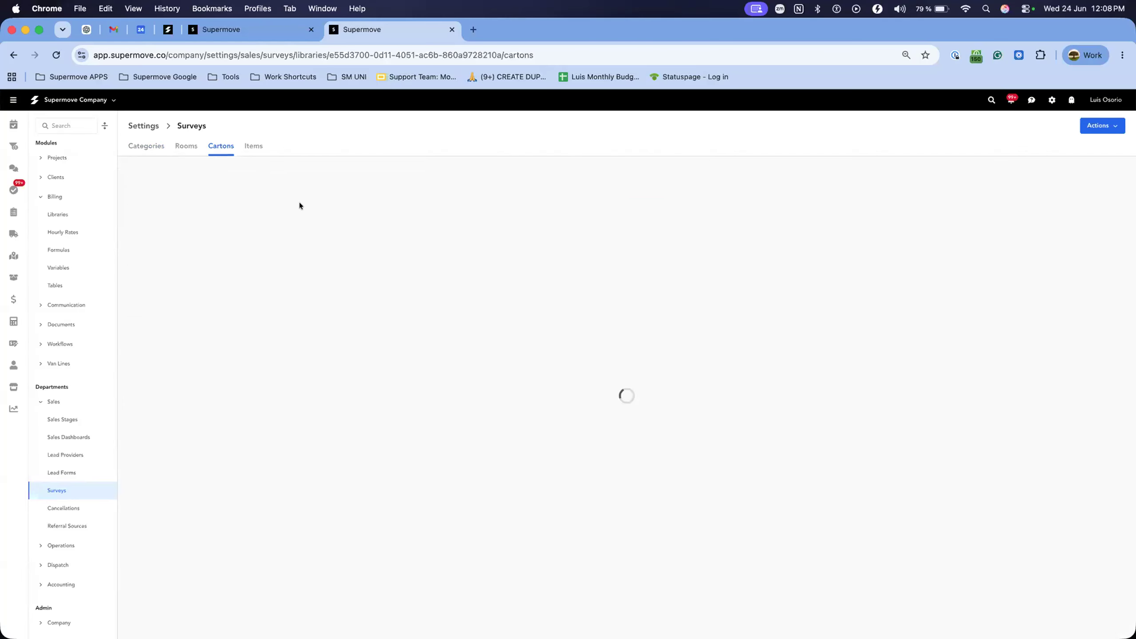
{"action": "left_click", "coordinate": [253, 146]}
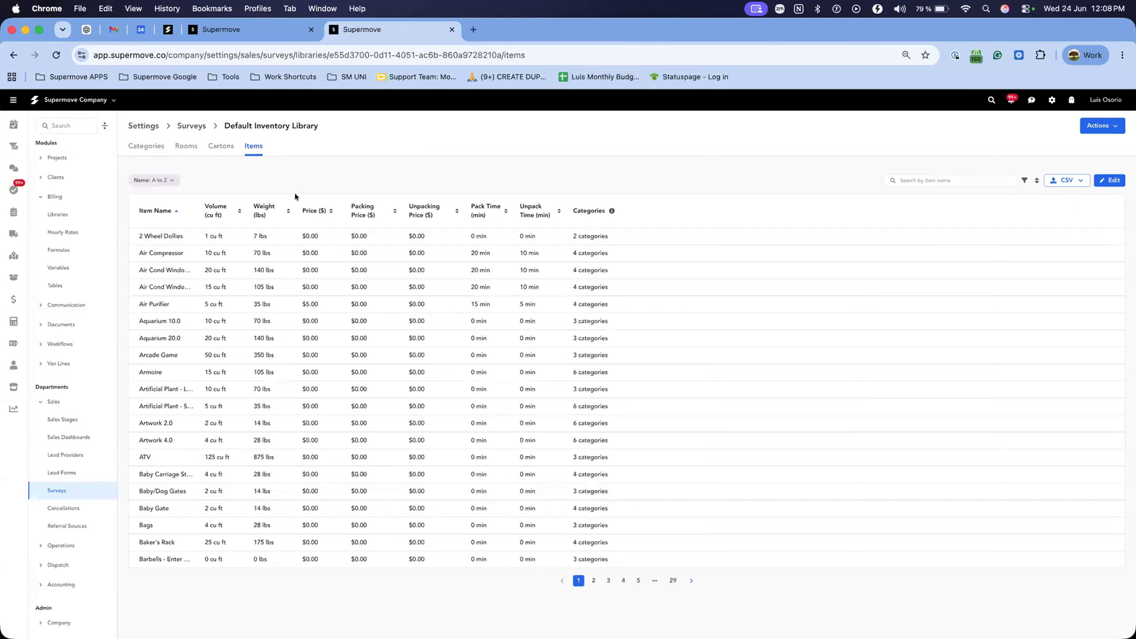
{"action": "left_click", "coordinate": [220, 144]}
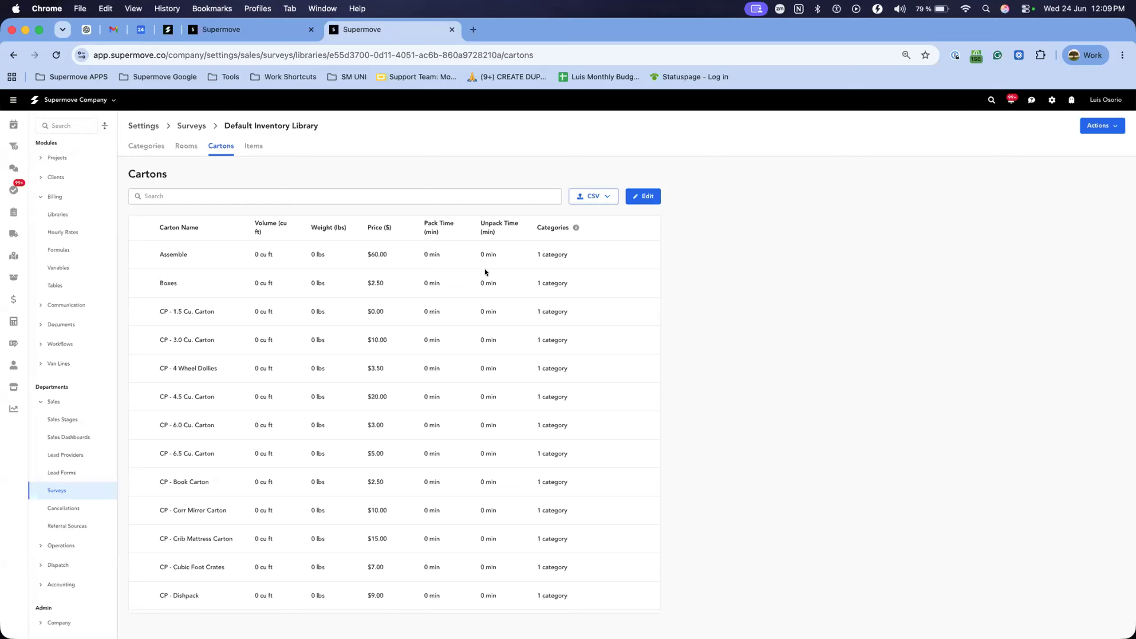
{"action": "scroll", "coordinate": [63, 437], "scroll_direction": "down", "scroll_amount": 2}
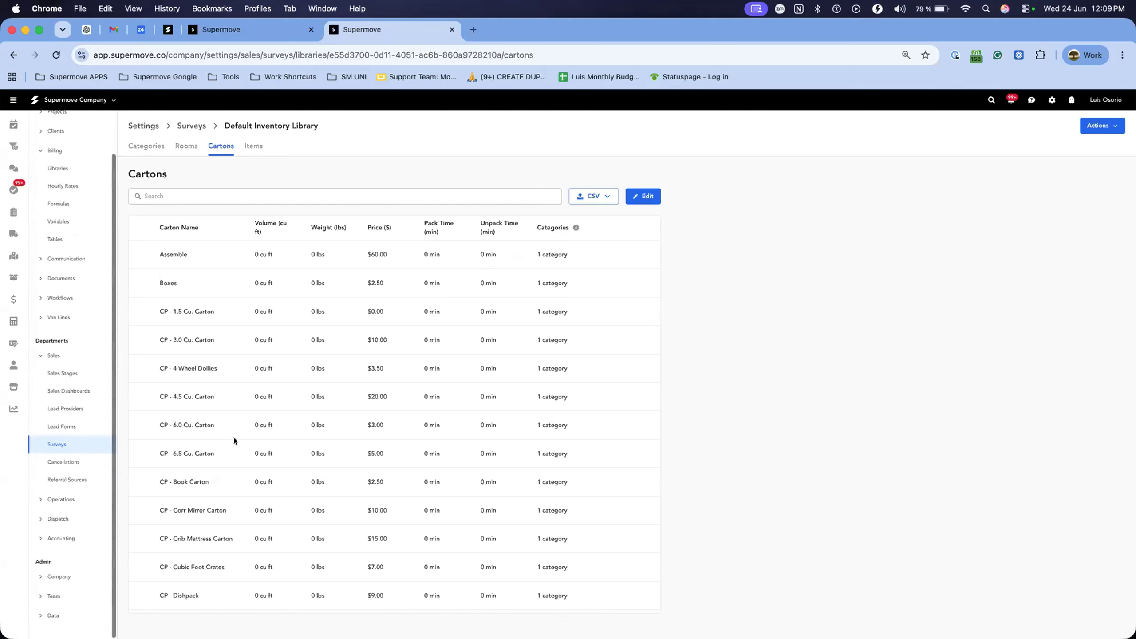
{"action": "left_click", "coordinate": [145, 146]}
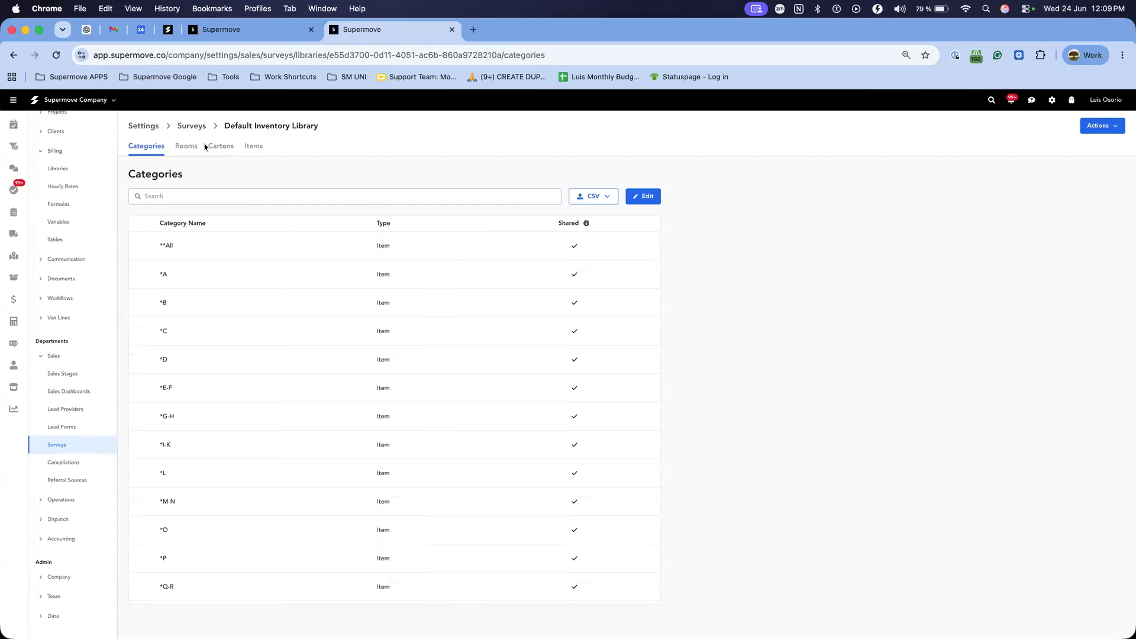
{"action": "left_click", "coordinate": [190, 126]}
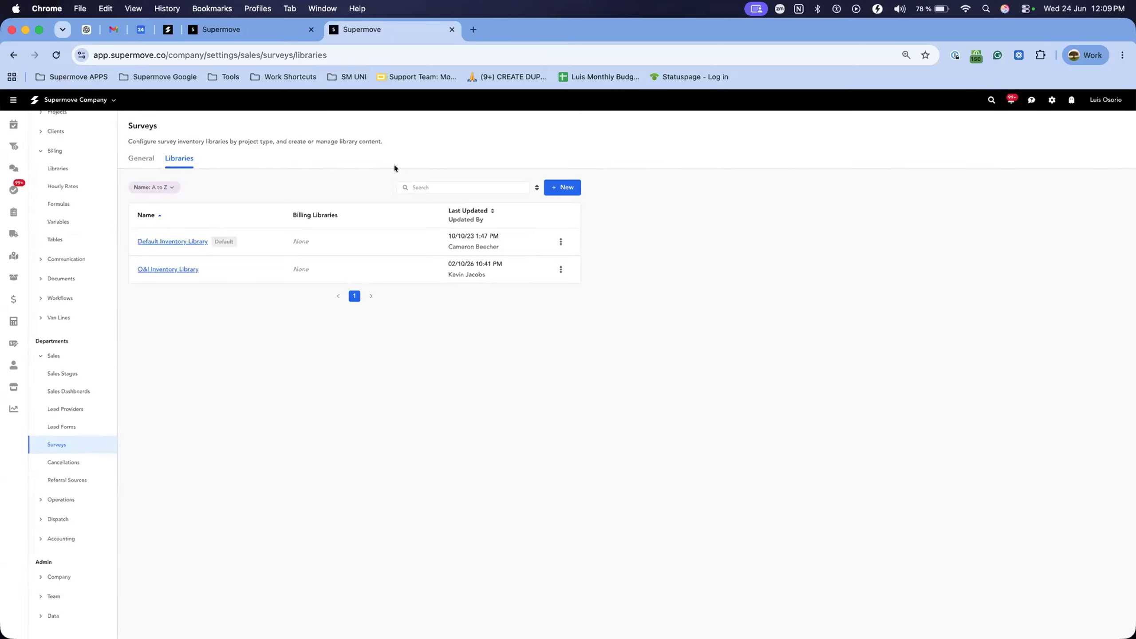
Create a Local Move training project with project status Booked and job type Move
{"action": "left_click", "coordinate": [1052, 99]}
{"action": "left_click", "coordinate": [173, 187]}
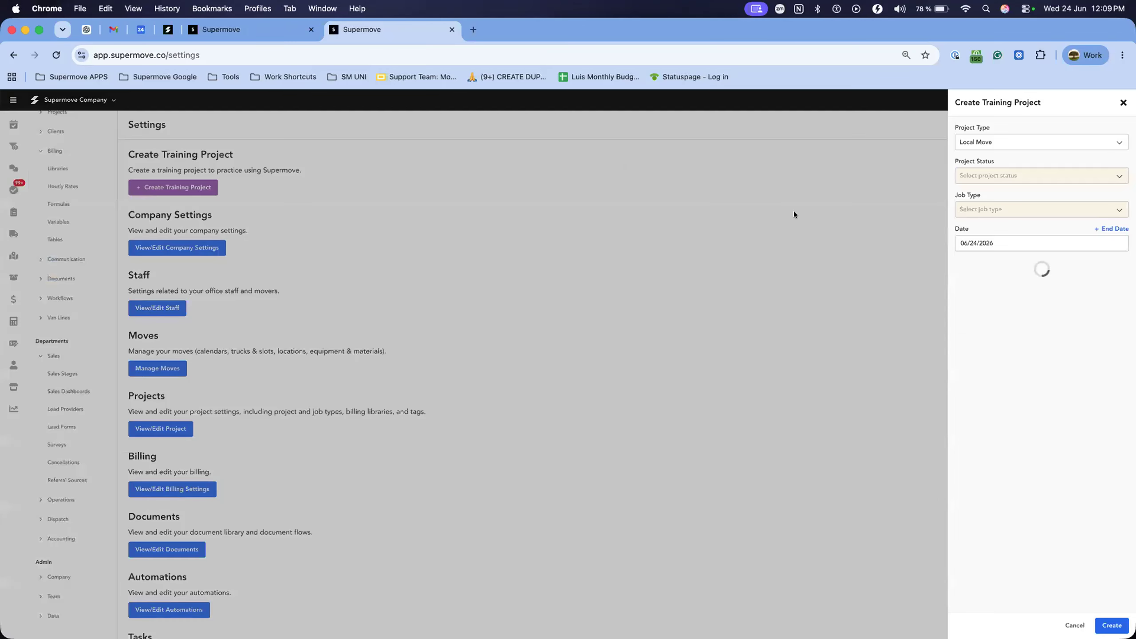
{"action": "left_click", "coordinate": [991, 175]}
{"action": "left_click", "coordinate": [982, 228]}
{"action": "left_click", "coordinate": [986, 210]}
{"action": "left_click", "coordinate": [966, 230]}
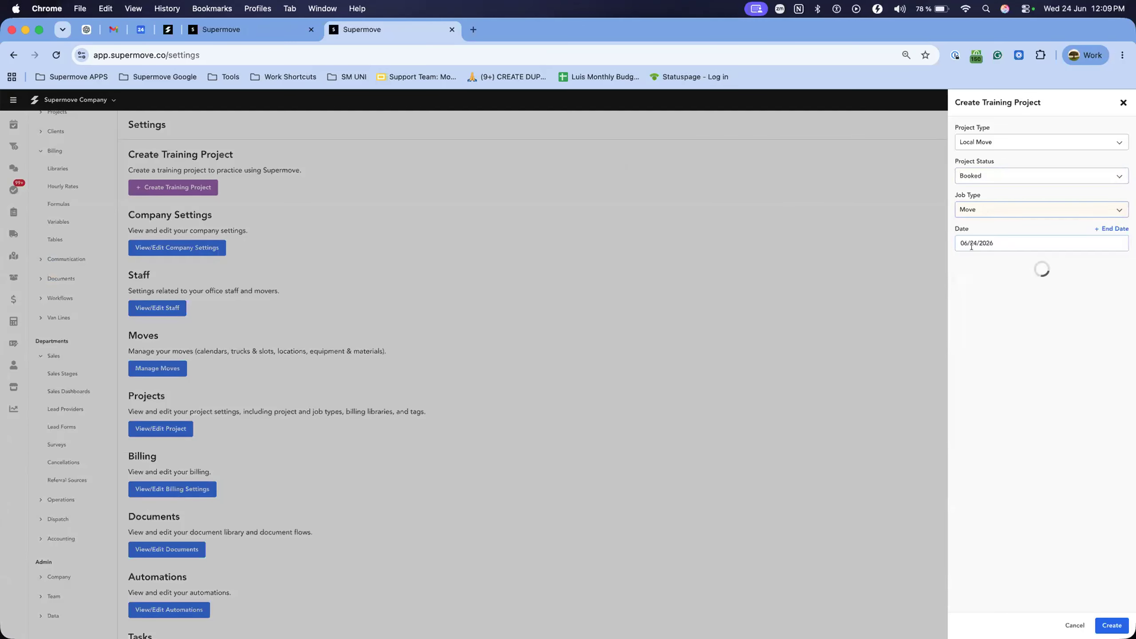
{"action": "left_click", "coordinate": [1112, 625]}
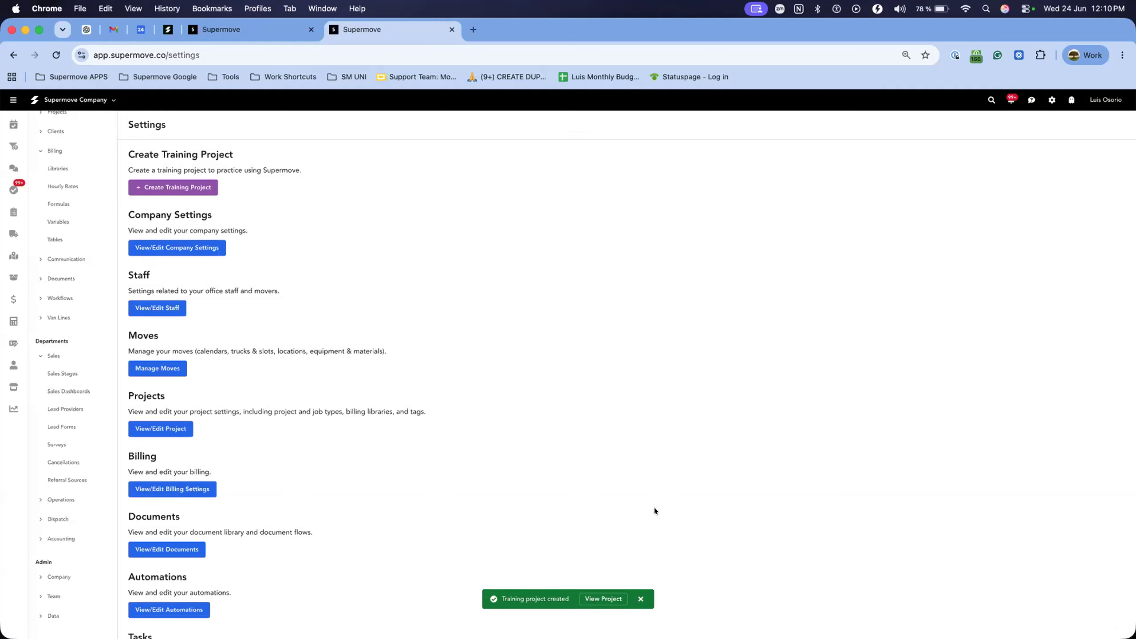
Open the new training project and inspect the 3 Movers and 1 Truck item in its Moving Services bill without changing it
{"action": "left_click", "coordinate": [605, 598]}
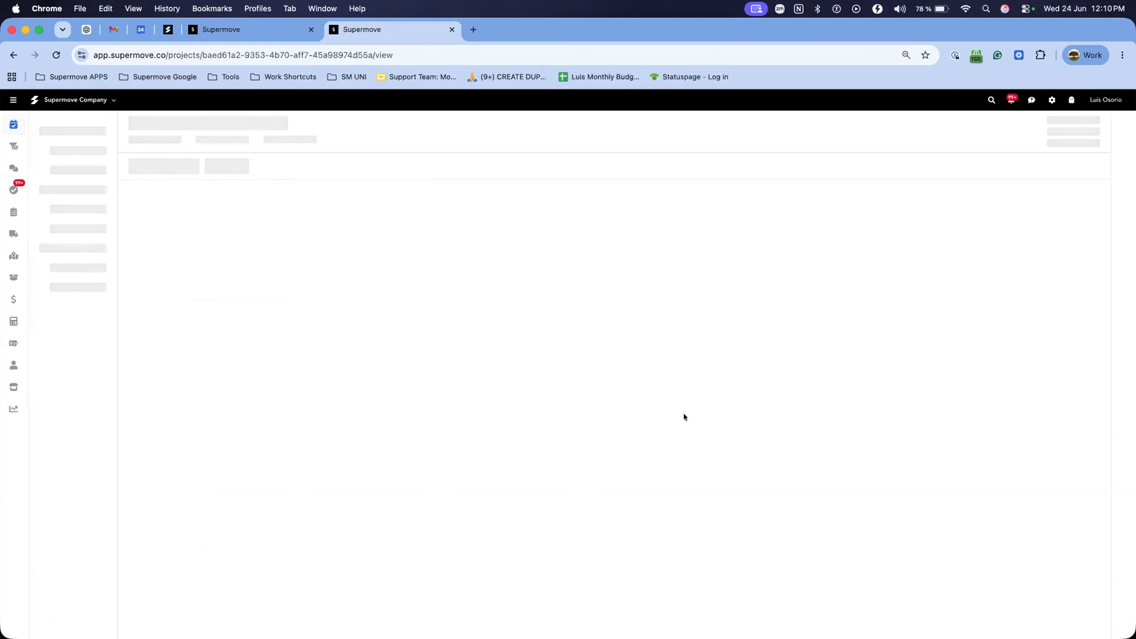
{"action": "scroll", "coordinate": [436, 409], "scroll_direction": "down", "scroll_amount": 20}
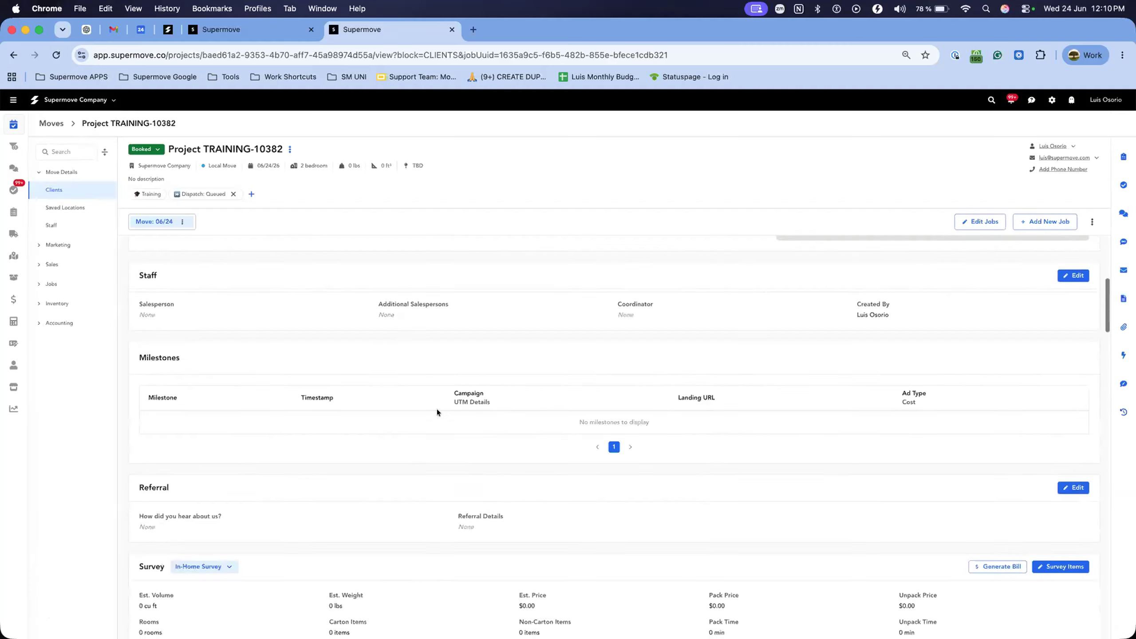
{"action": "scroll", "coordinate": [436, 409], "scroll_direction": "down", "scroll_amount": 3}
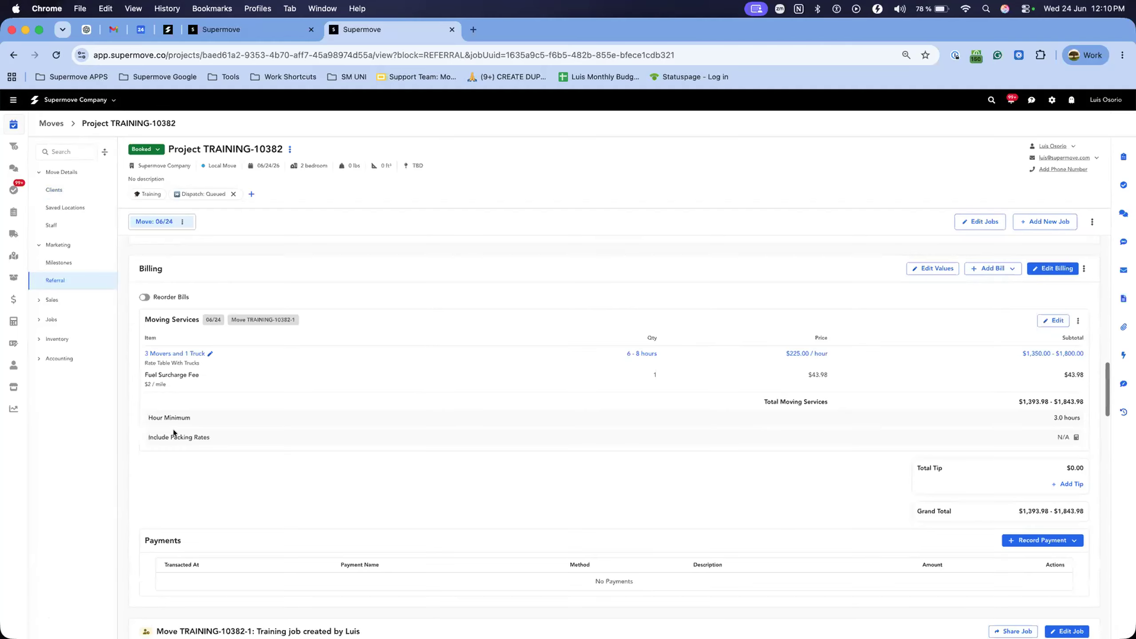
{"action": "left_click", "coordinate": [177, 353]}
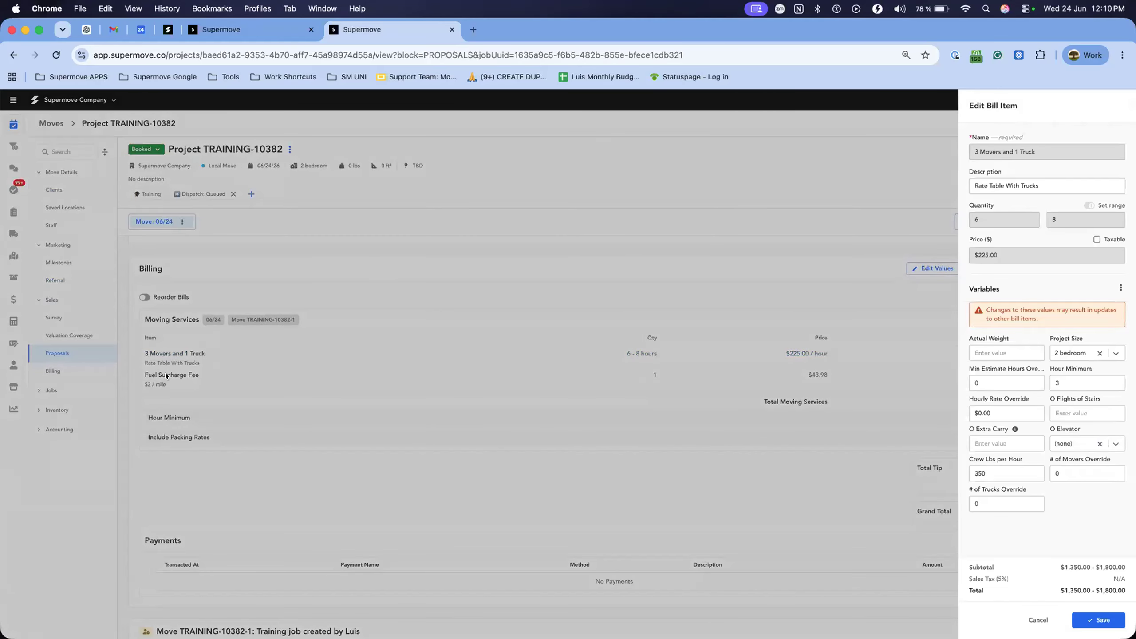
{"action": "left_click", "coordinate": [1030, 618]}
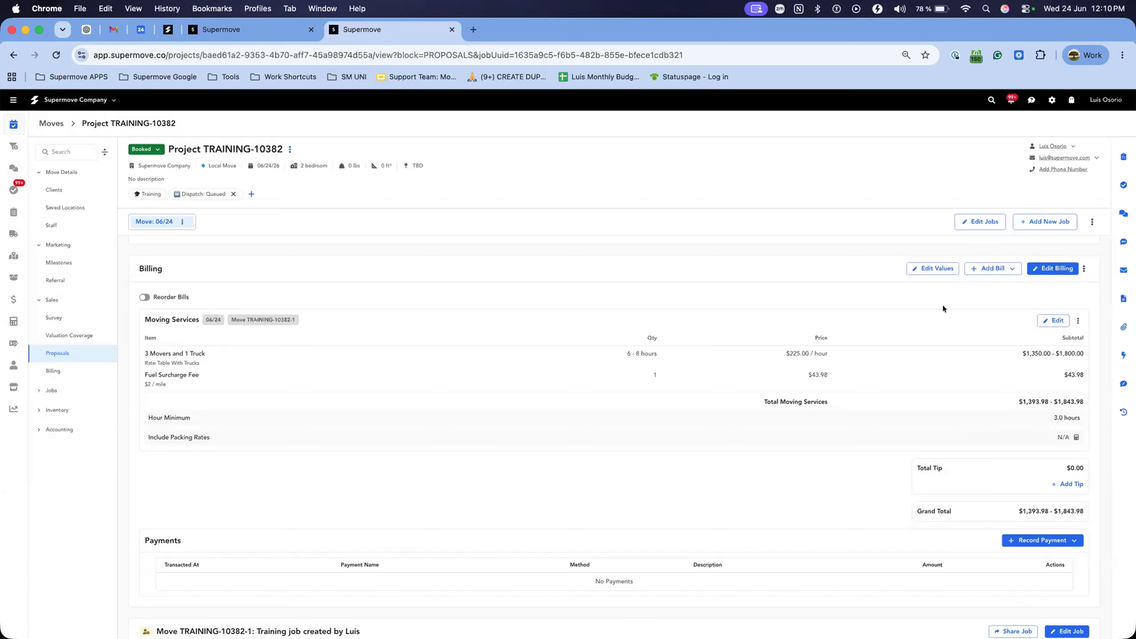
Duplicate the project's 06/24 Move job
{"action": "left_click", "coordinate": [175, 216]}
{"action": "left_click", "coordinate": [182, 222]}
{"action": "left_click", "coordinate": [206, 281]}
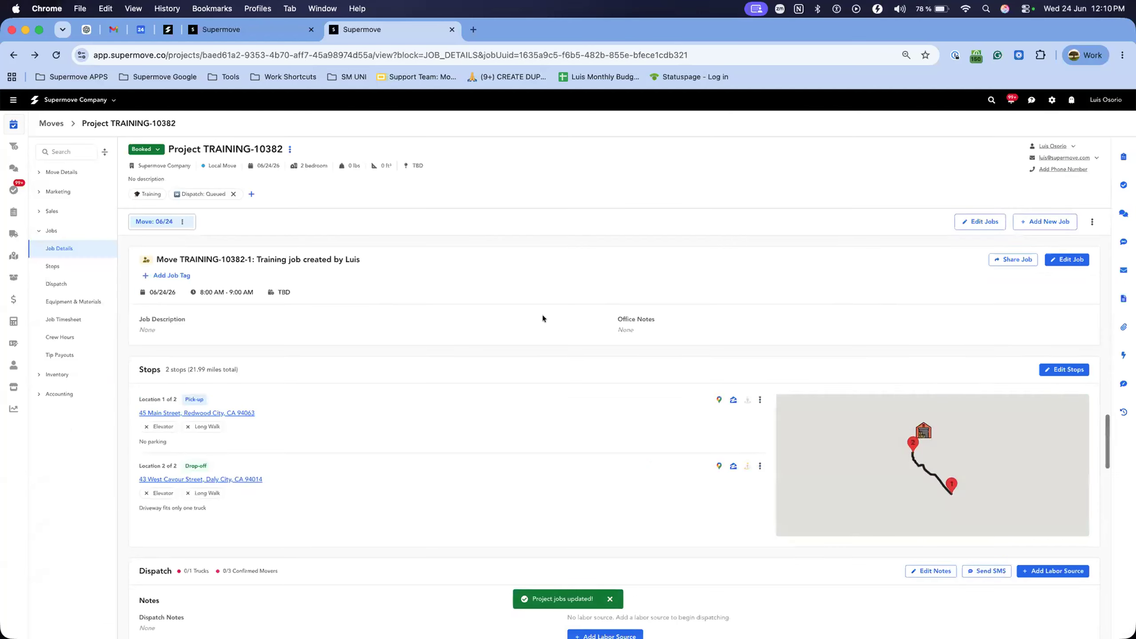
Open the original job's Moving Services bill for editing from the project's Billing section
{"action": "scroll", "coordinate": [542, 314], "scroll_direction": "down", "scroll_amount": 15}
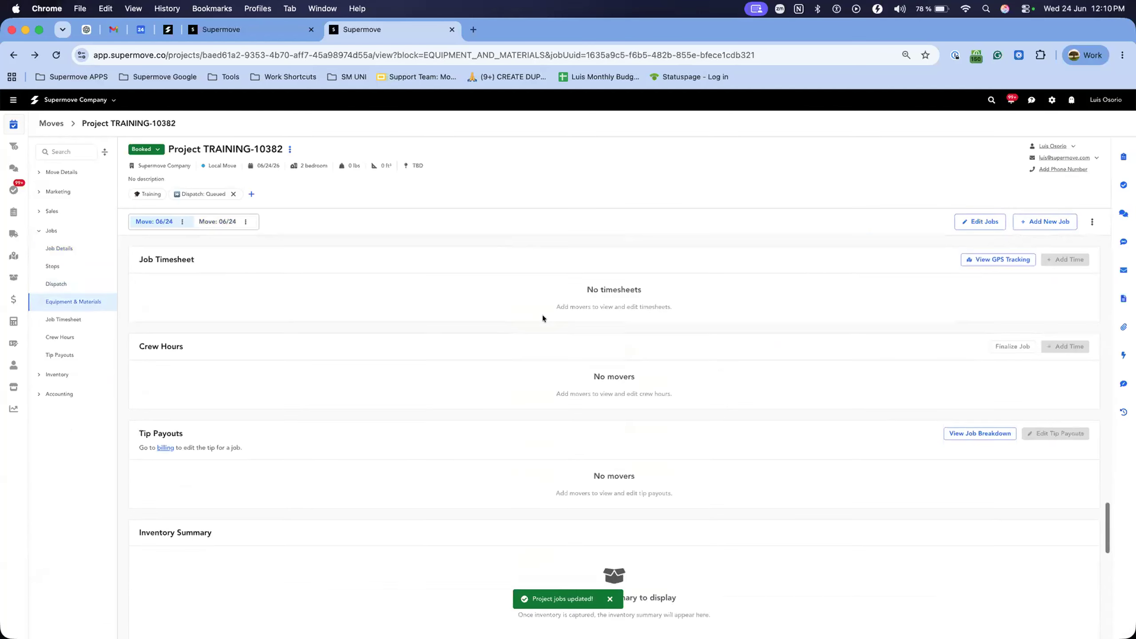
{"action": "scroll", "coordinate": [542, 314], "scroll_direction": "down", "scroll_amount": 5}
{"action": "scroll", "coordinate": [542, 314], "scroll_direction": "up", "scroll_amount": 15}
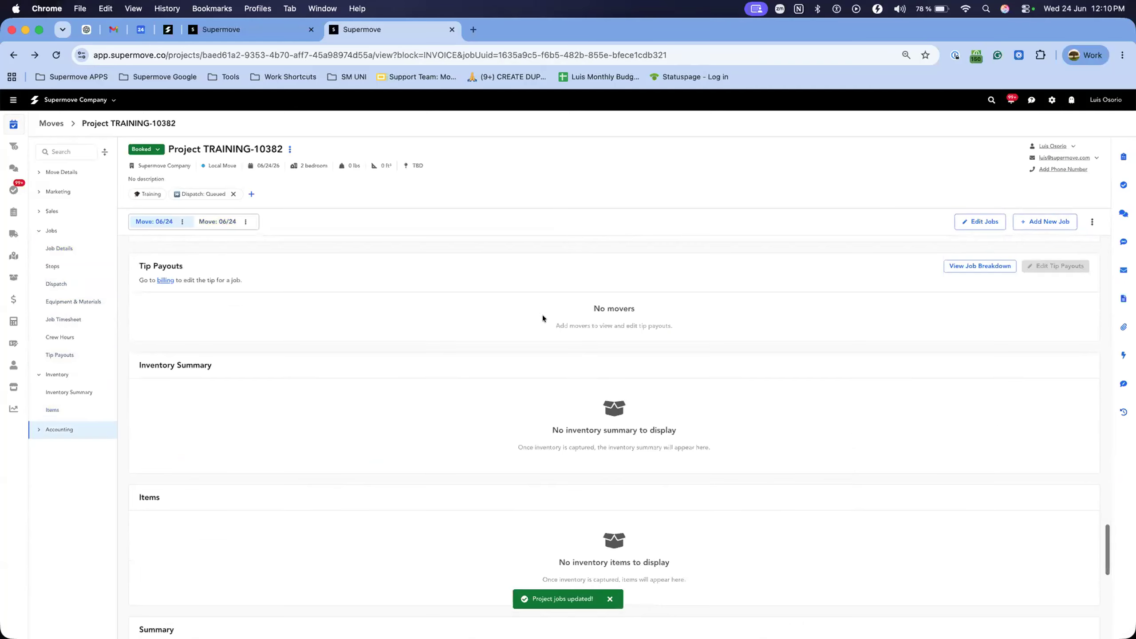
{"action": "scroll", "coordinate": [542, 319], "scroll_direction": "up", "scroll_amount": 15}
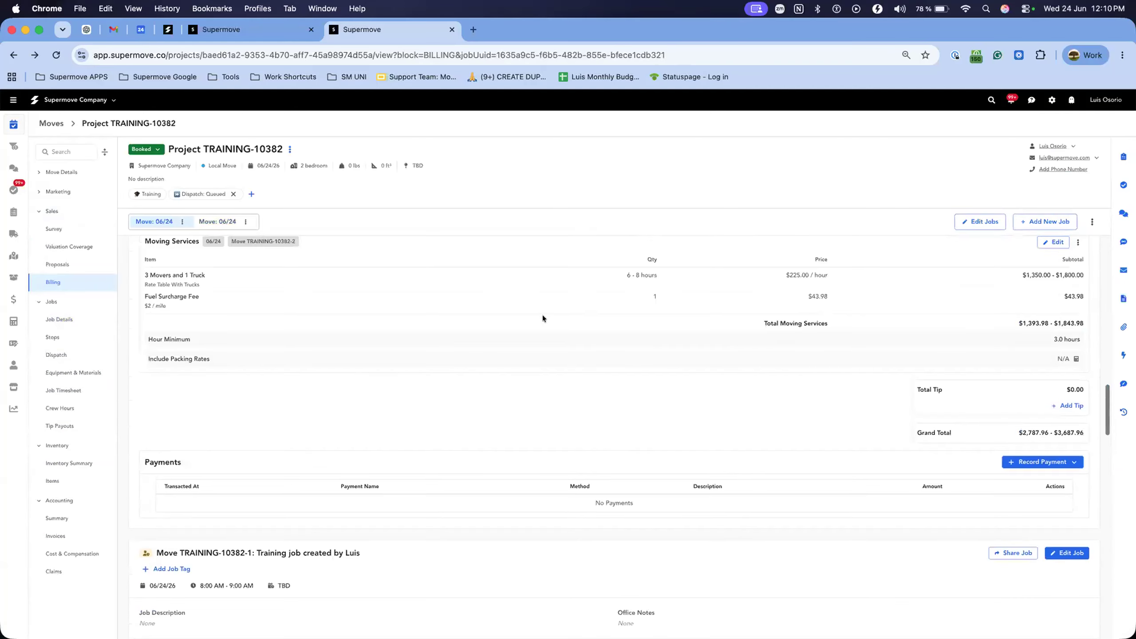
{"action": "scroll", "coordinate": [542, 314], "scroll_direction": "up", "scroll_amount": 5}
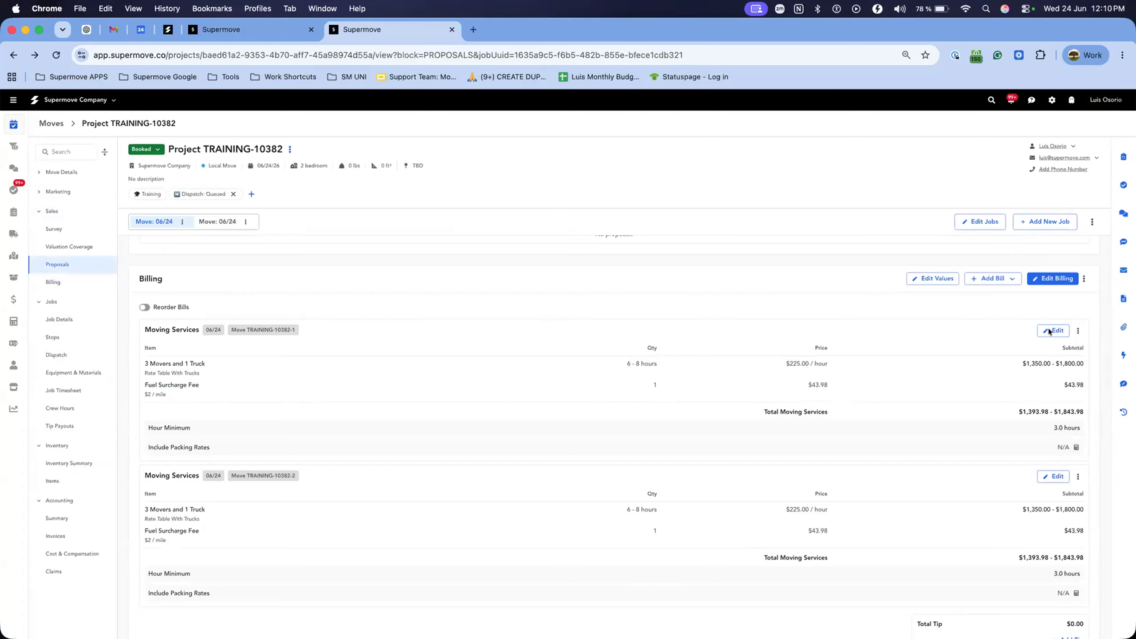
{"action": "left_click", "coordinate": [1053, 331]}
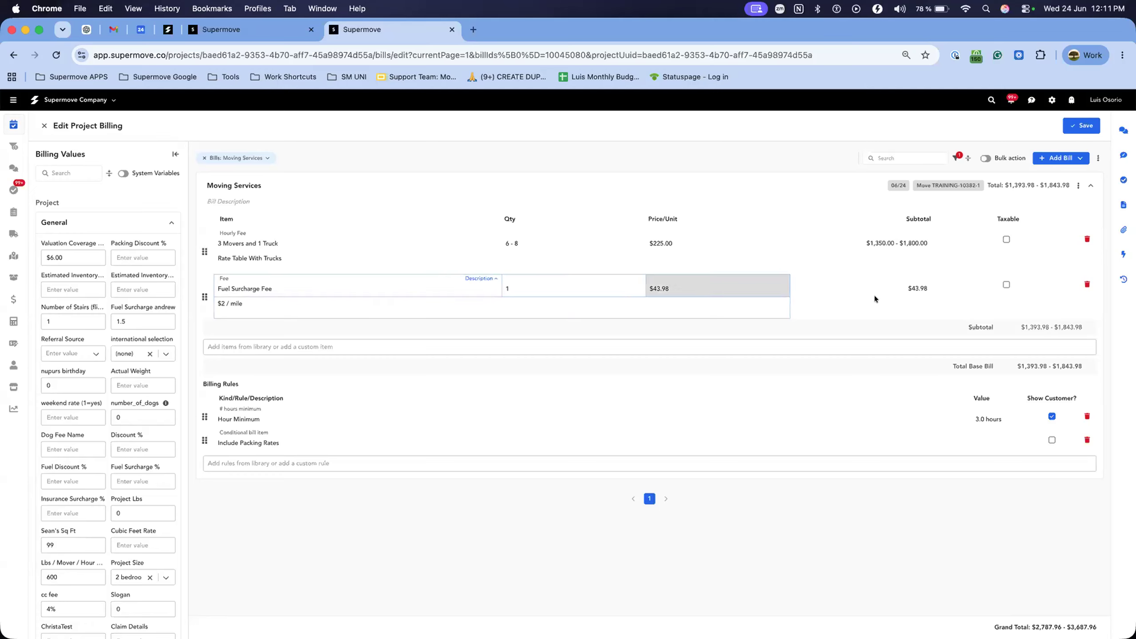
Examine the project's general billing values beside the Moving Services bill
{"action": "left_click_drag", "start_coordinate": [33, 152], "coordinate": [109, 473]}
{"action": "scroll", "coordinate": [112, 466], "scroll_direction": "down", "scroll_amount": 3}
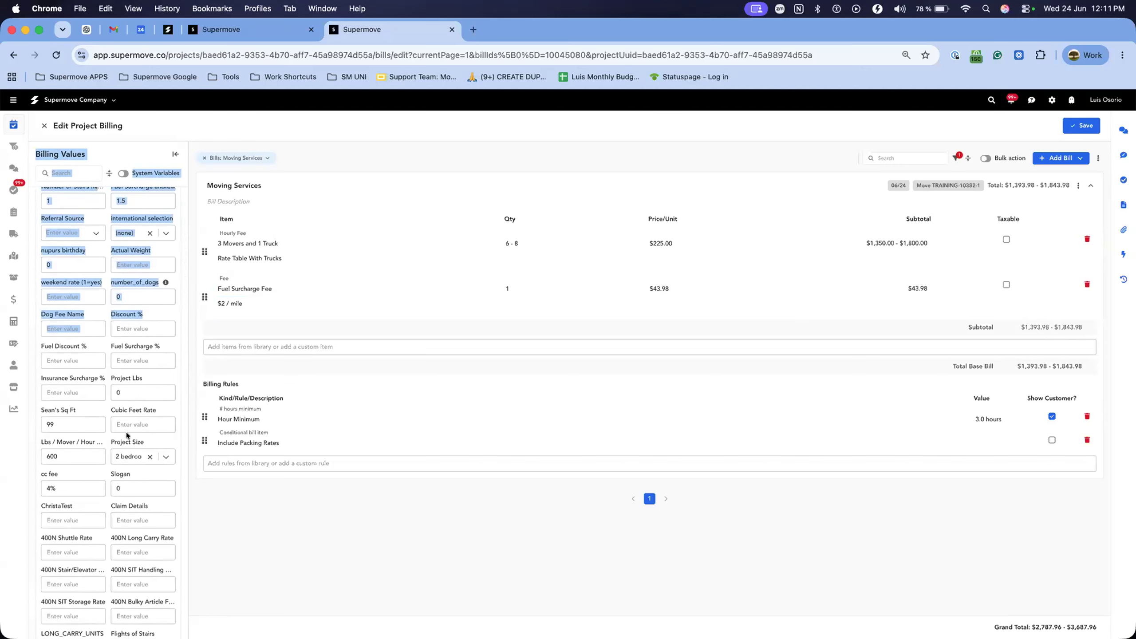
{"action": "scroll", "coordinate": [126, 434], "scroll_direction": "up", "scroll_amount": 3}
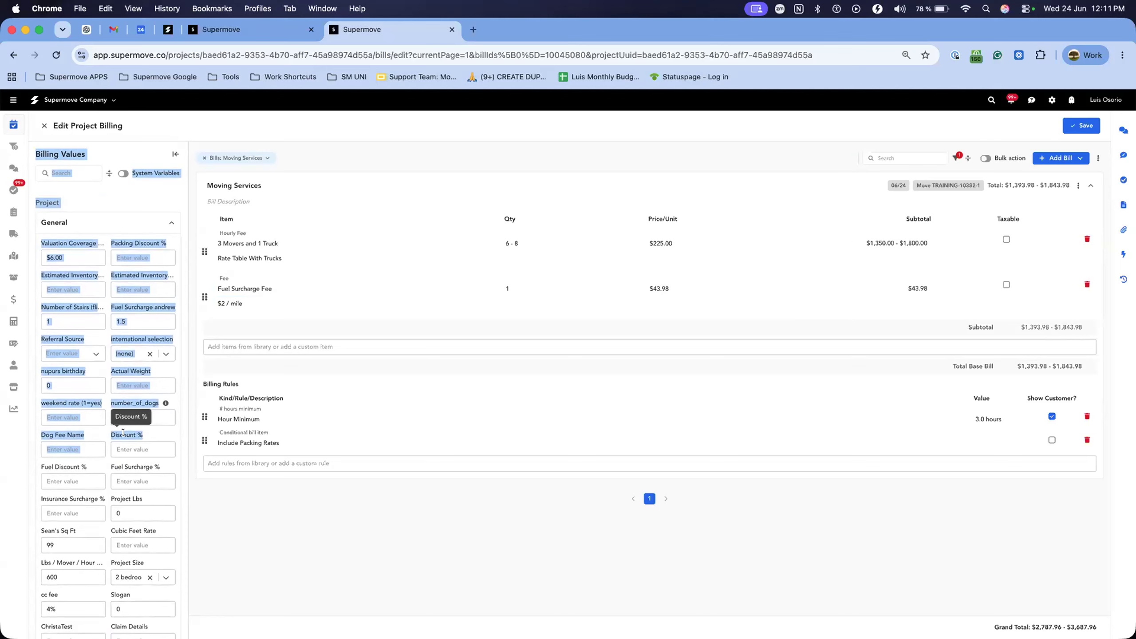
{"action": "left_click", "coordinate": [130, 200]}
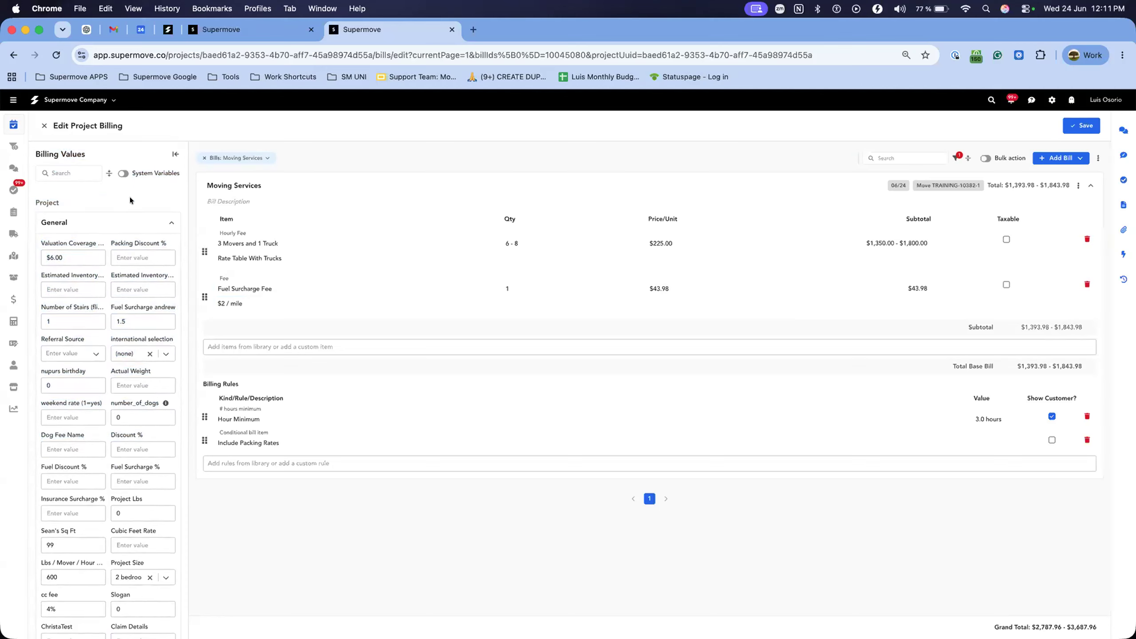
{"action": "scroll", "coordinate": [100, 266], "scroll_direction": "down", "scroll_amount": 10}
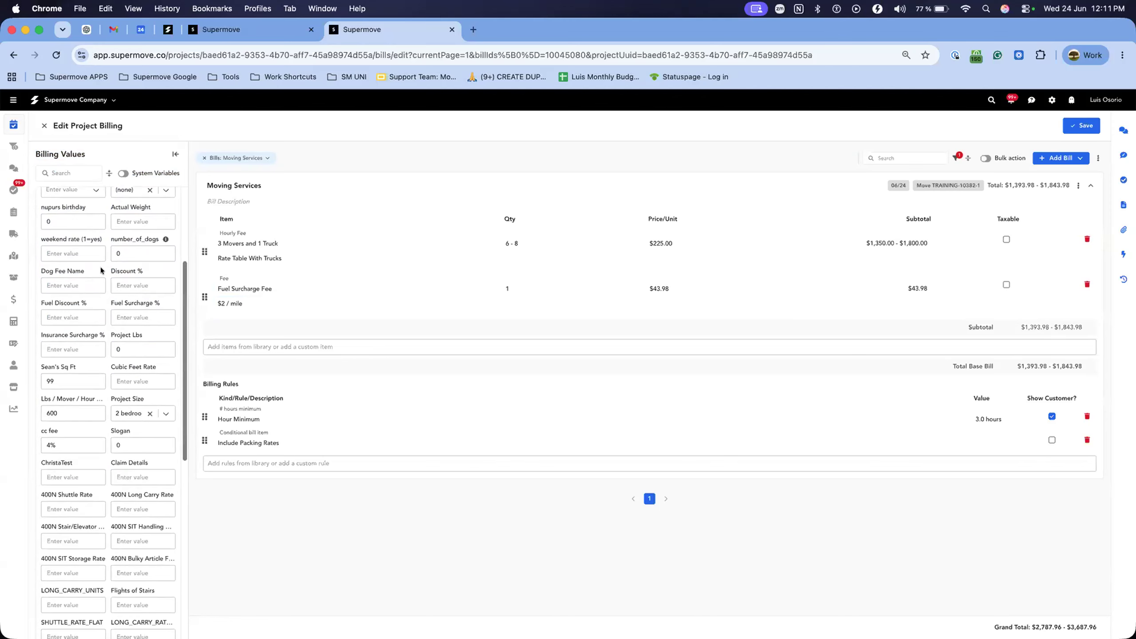
{"action": "scroll", "coordinate": [53, 236], "scroll_direction": "up", "scroll_amount": 10}
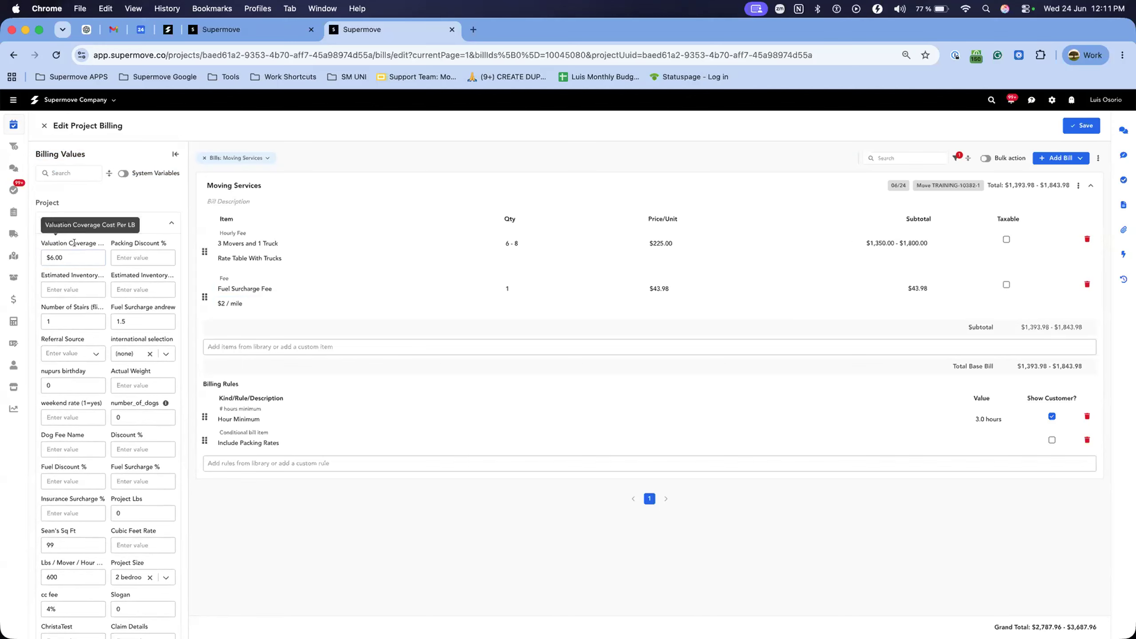
Examine the billing values of the 06/24 moves, including the first move's Salesperson Variables, and return to the project-level values
{"action": "scroll", "coordinate": [110, 321], "scroll_direction": "down", "scroll_amount": 10}
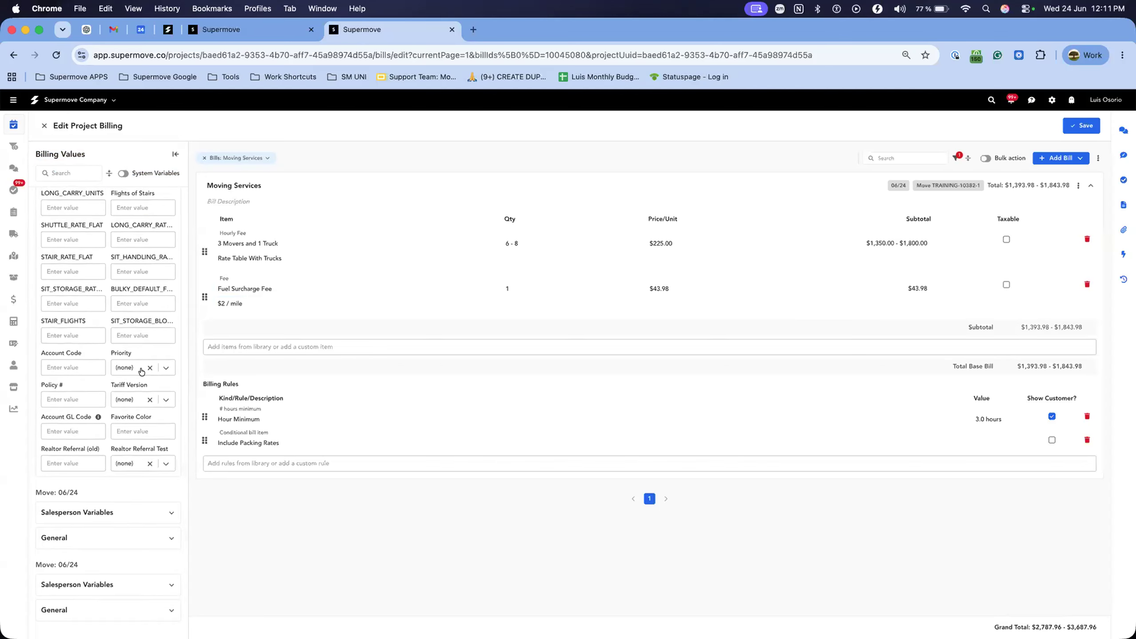
{"action": "double_click", "coordinate": [42, 491]}
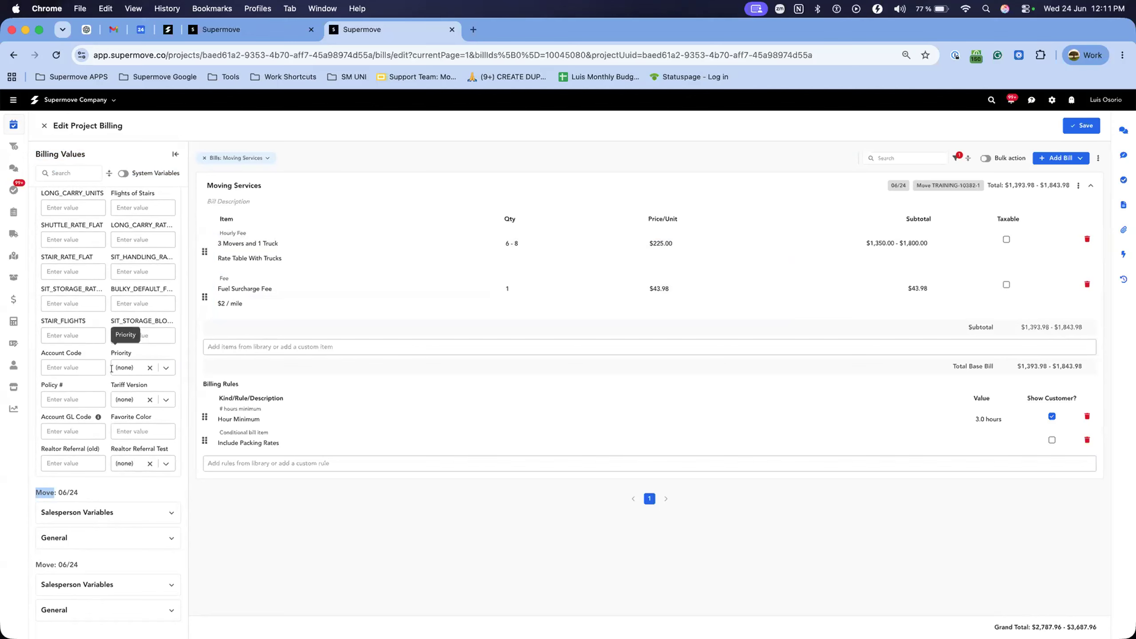
{"action": "scroll", "coordinate": [88, 472], "scroll_direction": "up", "scroll_amount": 2}
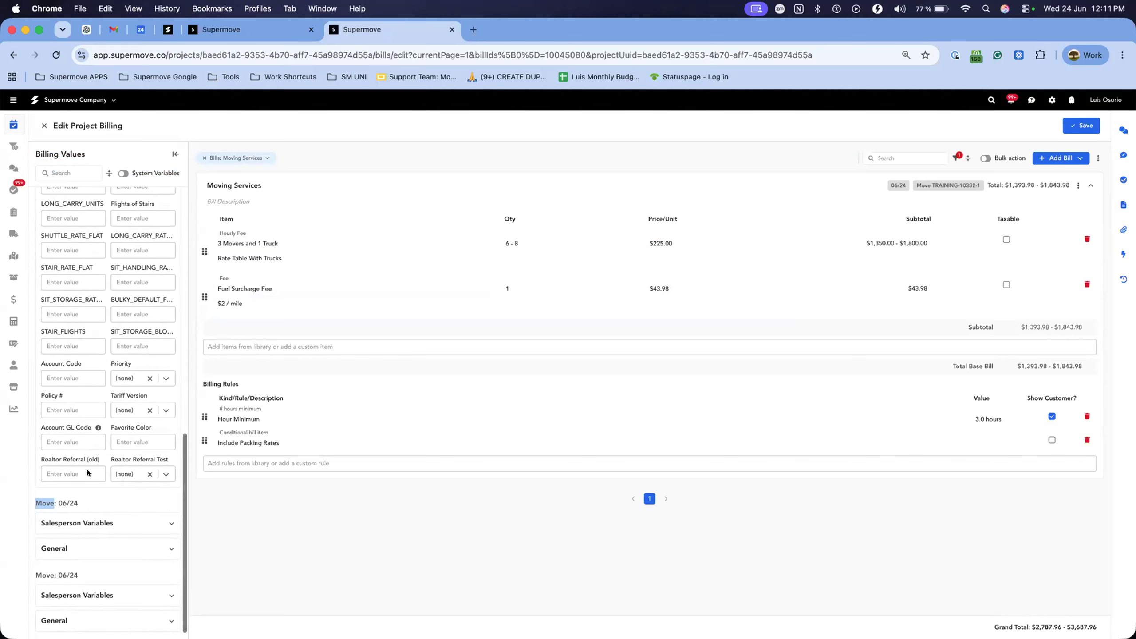
{"action": "scroll", "coordinate": [89, 472], "scroll_direction": "up", "scroll_amount": 3}
{"action": "scroll", "coordinate": [124, 510], "scroll_direction": "down", "scroll_amount": 5}
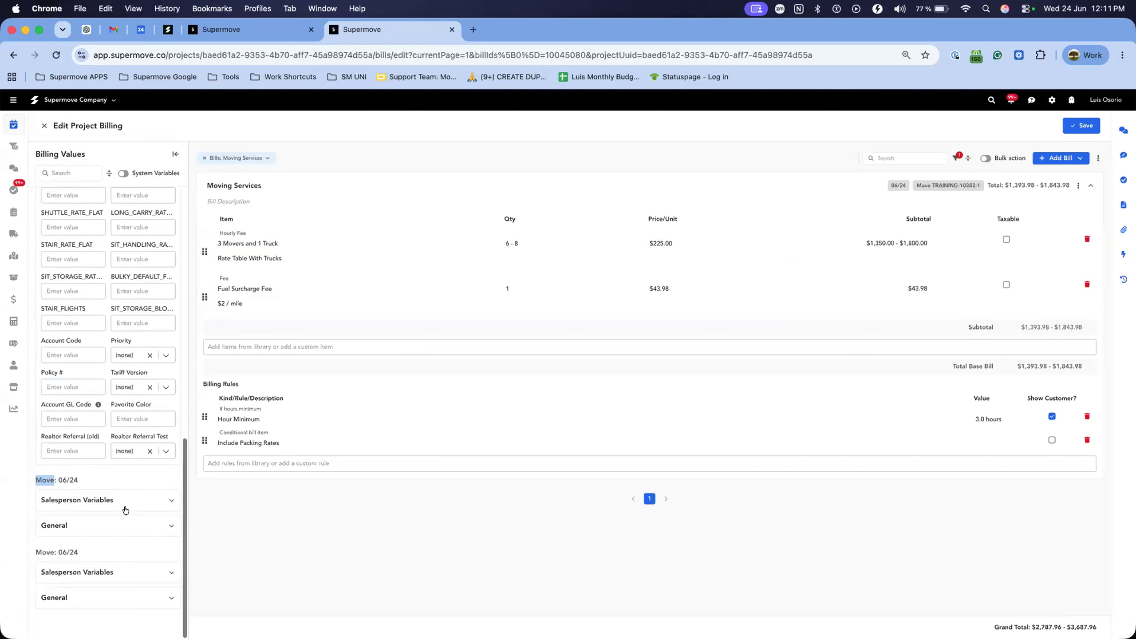
{"action": "left_click", "coordinate": [125, 510]}
{"action": "scroll", "coordinate": [125, 510], "scroll_direction": "down", "scroll_amount": 3}
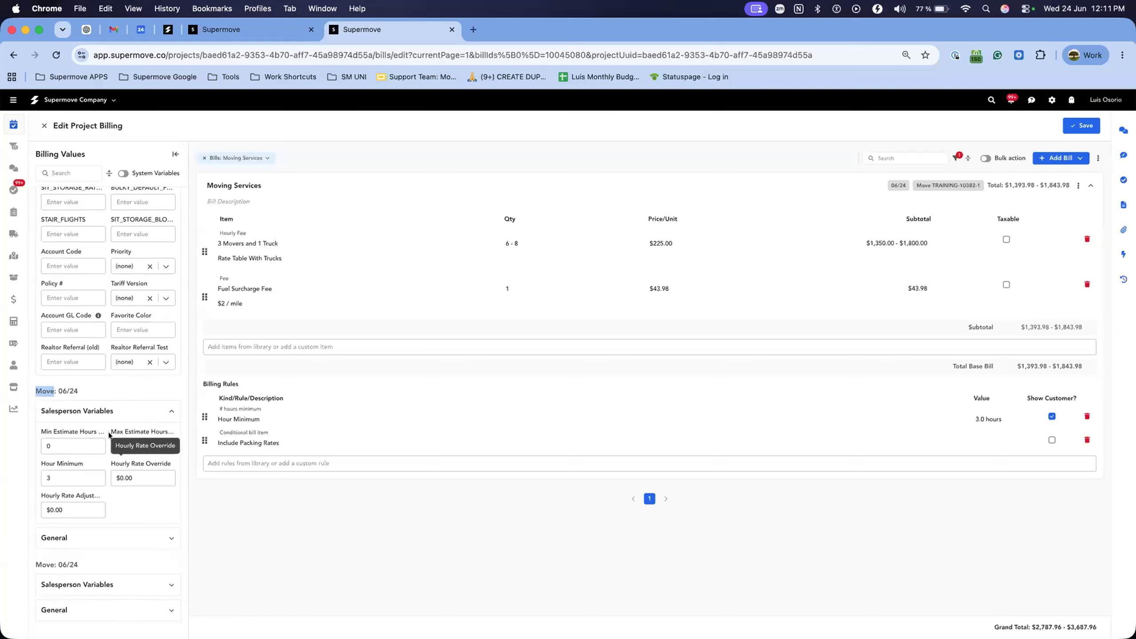
{"action": "left_click", "coordinate": [158, 410]}
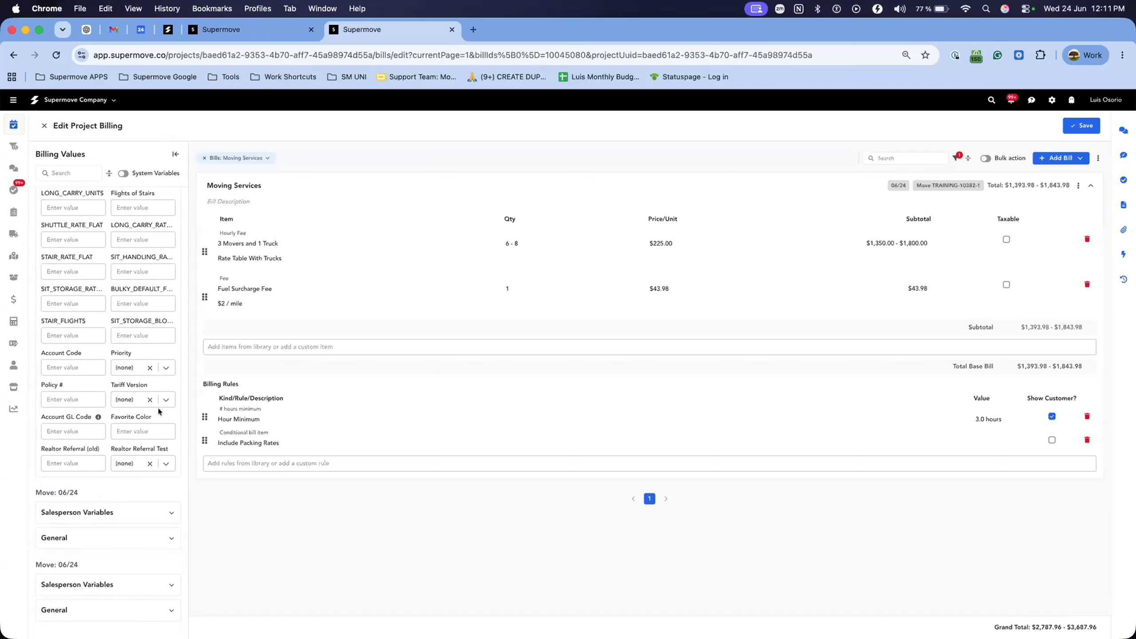
{"action": "scroll", "coordinate": [134, 358], "scroll_direction": "up", "scroll_amount": 10}
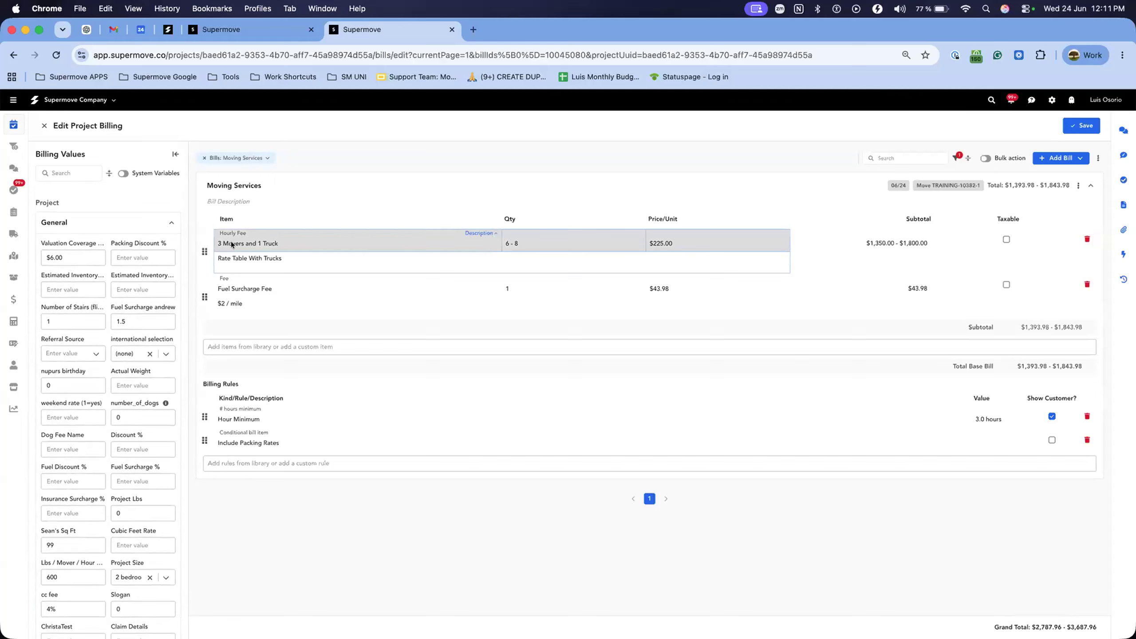
For the 3 Movers and 1 Truck item, set the minimum estimate hours to 2 and the Hourly Rate Override to $300.00
{"action": "left_click", "coordinate": [299, 257]}
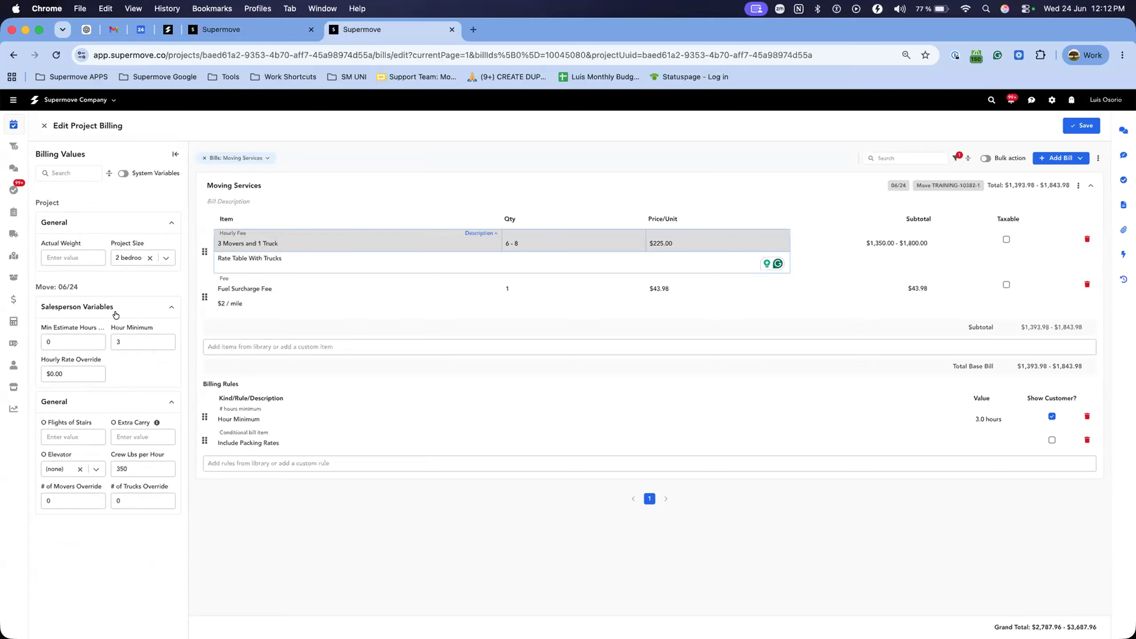
{"action": "left_click", "coordinate": [67, 341]}
{"action": "key", "text": "BackSpace"}
{"action": "type", "text": "2"}
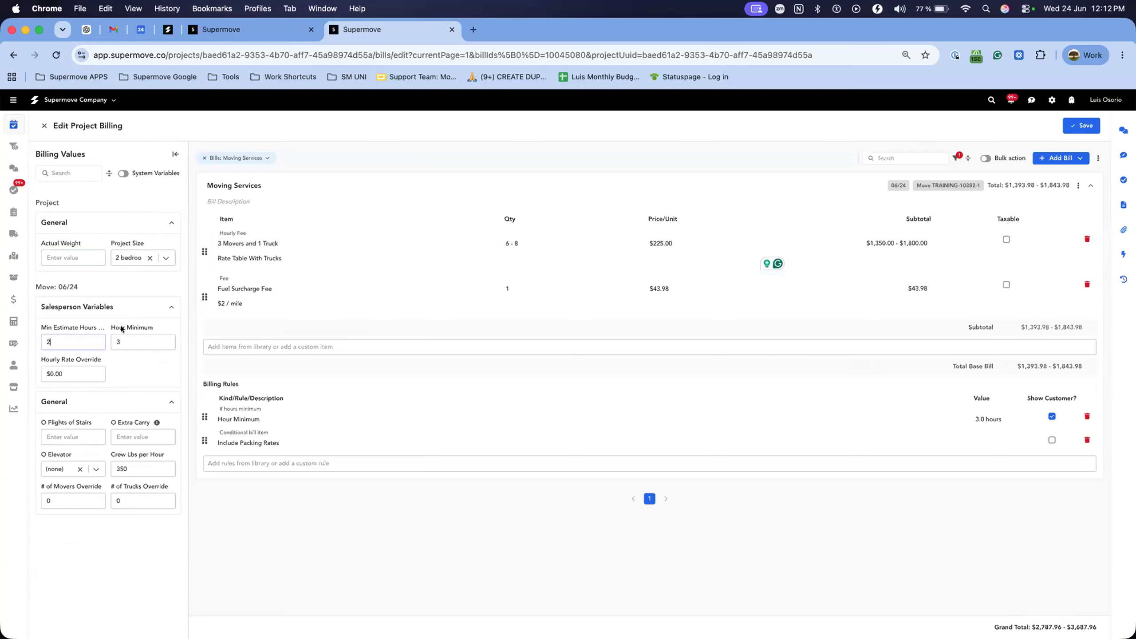
{"action": "left_click", "coordinate": [66, 370]}
{"action": "type", "text": "300"}
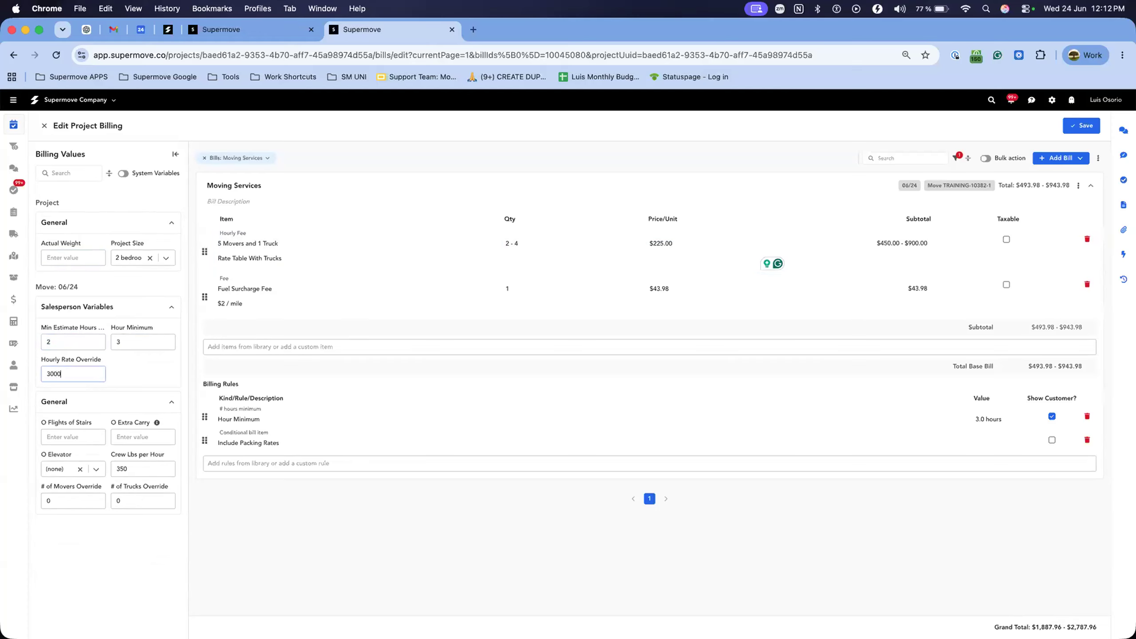
{"action": "left_click", "coordinate": [136, 373]}
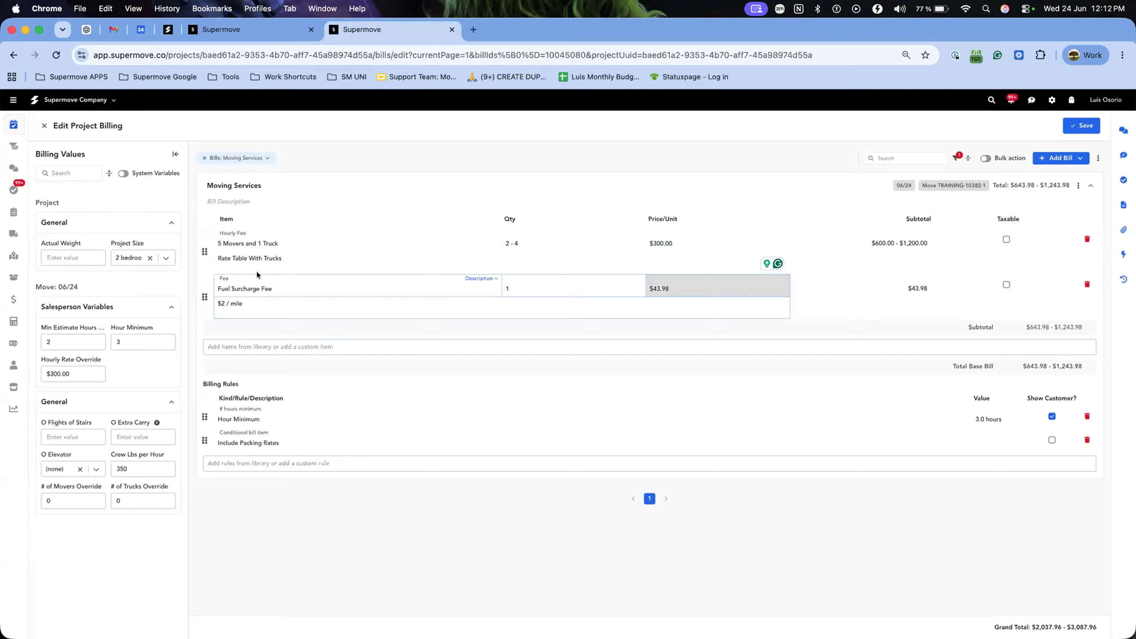
Reorder the Moving Services billing rules so that Hour Minimum sits below Include Packing Rates
{"action": "mouse_move", "coordinate": [202, 297]}
{"action": "left_mouse_down"}
{"action": "mouse_move", "coordinate": [196, 228]}
{"action": "mouse_move", "coordinate": [201, 288]}
{"action": "left_mouse_up"}
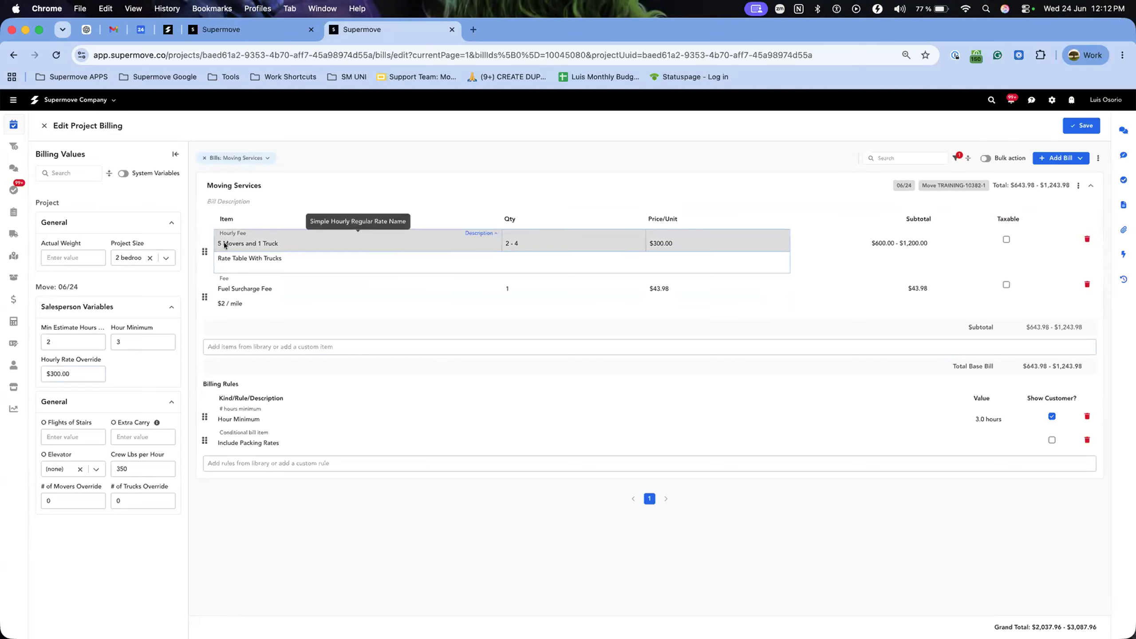
{"action": "mouse_move", "coordinate": [204, 420]}
{"action": "left_mouse_down"}
{"action": "mouse_move", "coordinate": [203, 388]}
{"action": "mouse_move", "coordinate": [203, 434]}
{"action": "left_mouse_up"}
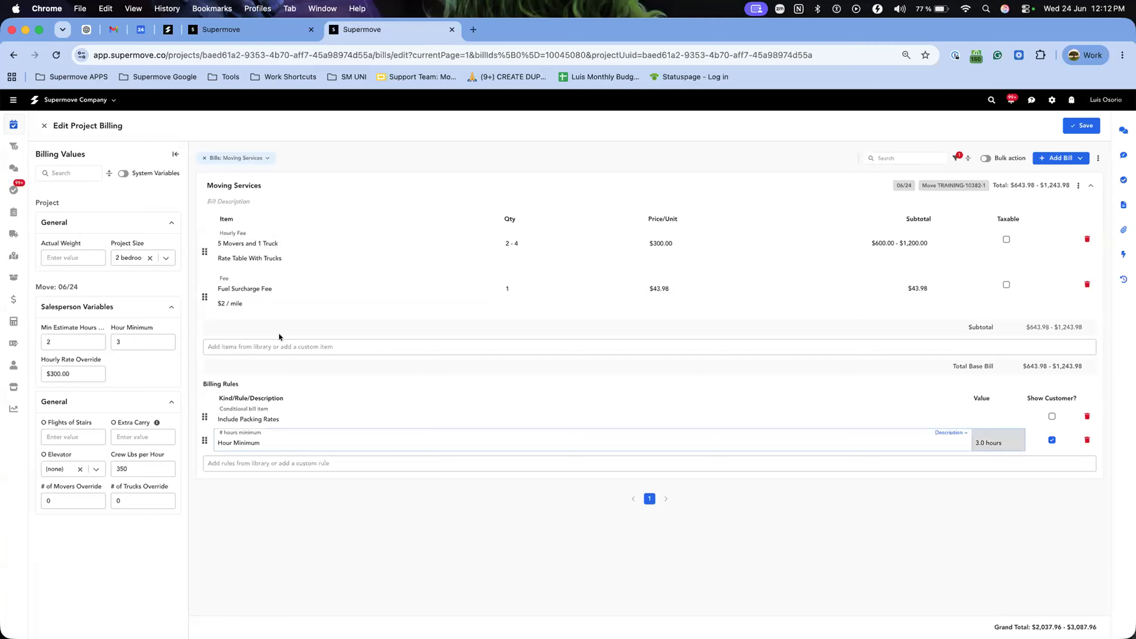
Look through the library items available for the Moving Services bill and search for "diso" without adding an item
{"action": "left_click", "coordinate": [298, 345]}
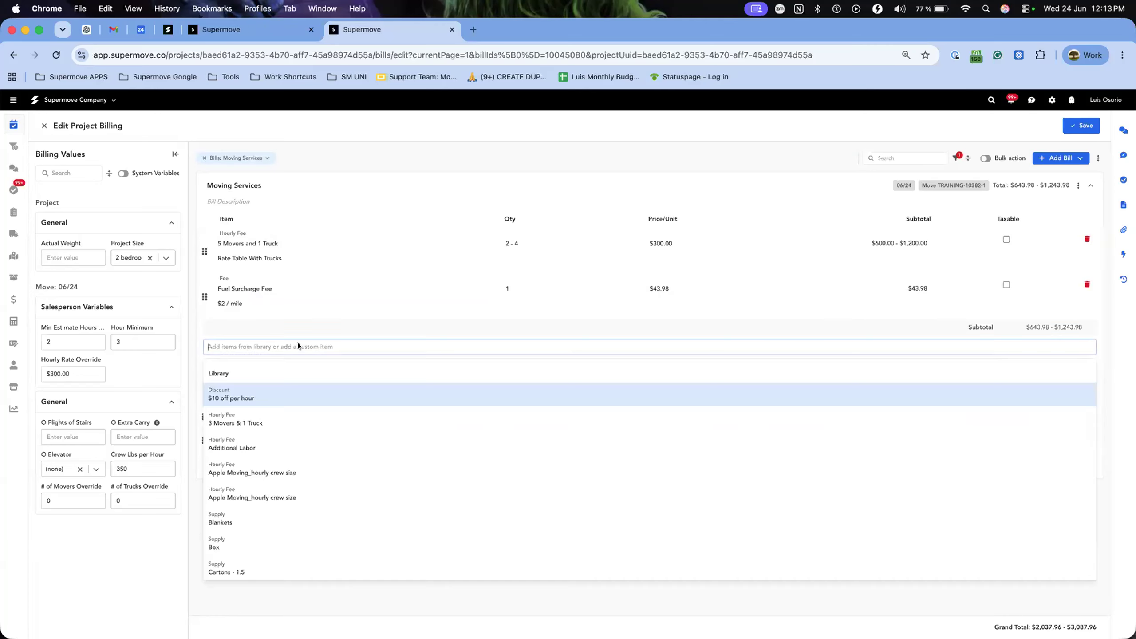
{"action": "type", "text": "diso"}
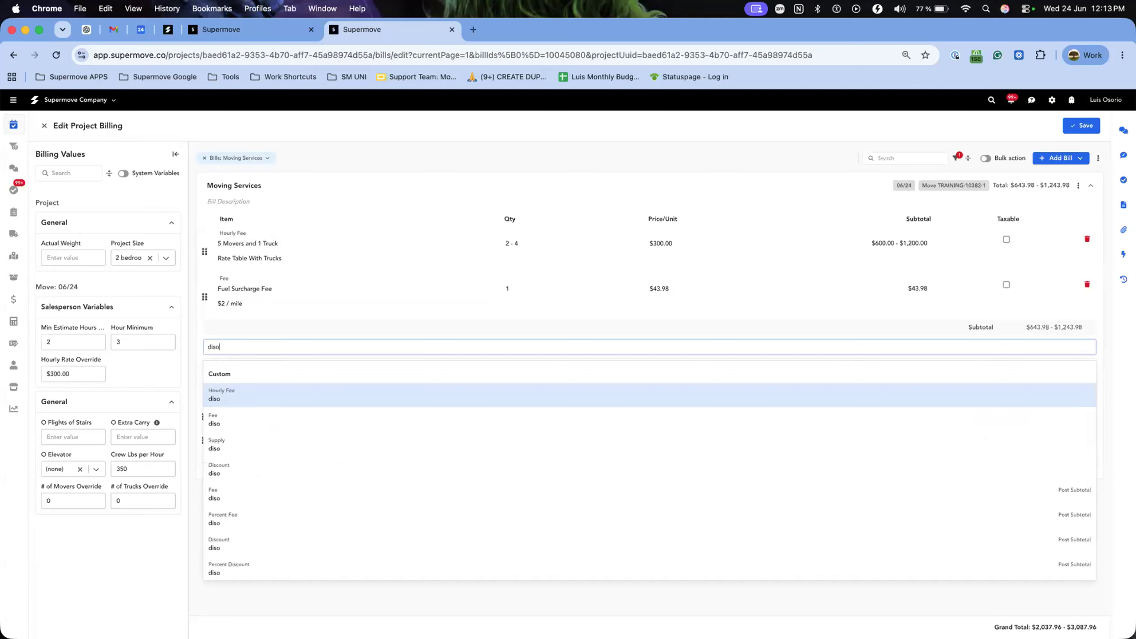
{"action": "left_click", "coordinate": [268, 326]}
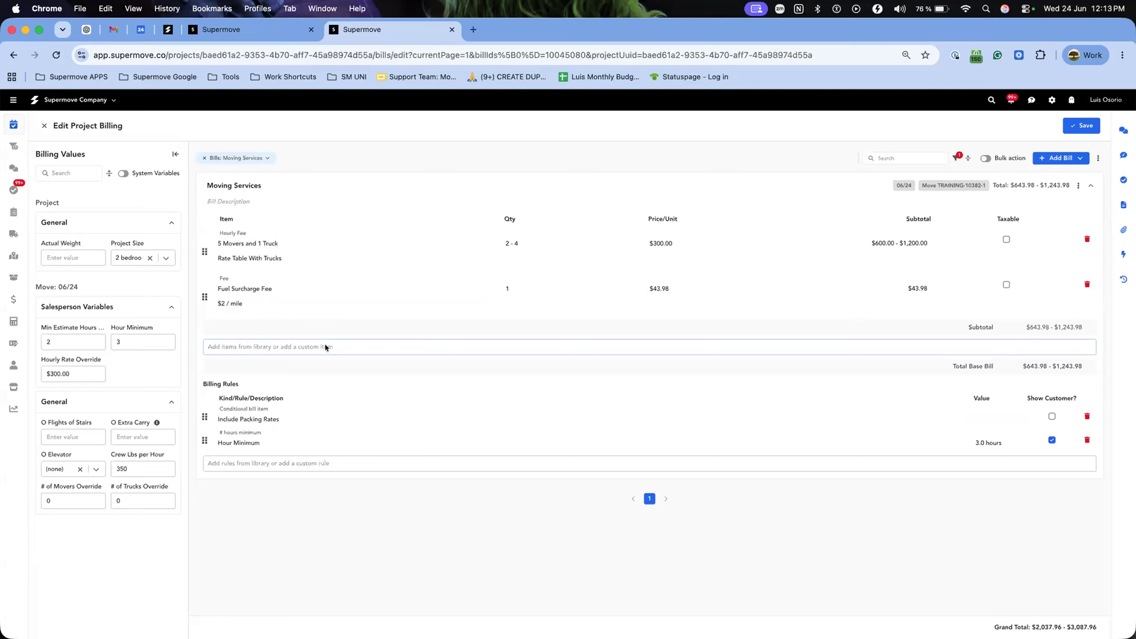
{"action": "left_click", "coordinate": [422, 309]}
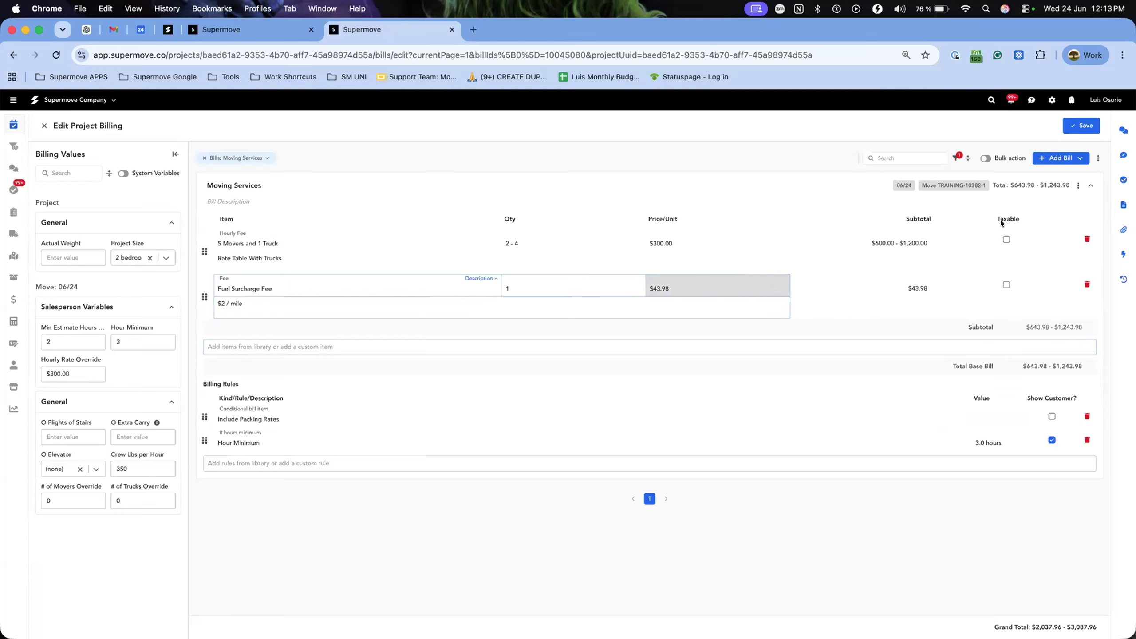
Try the Taxable setting on the 5 Movers and 1 Truck item and the Fuel Surcharge Fee, leaving both non-taxable
{"action": "left_click", "coordinate": [1006, 240]}
{"action": "left_click", "coordinate": [1006, 285]}
{"action": "left_click", "coordinate": [1005, 285]}
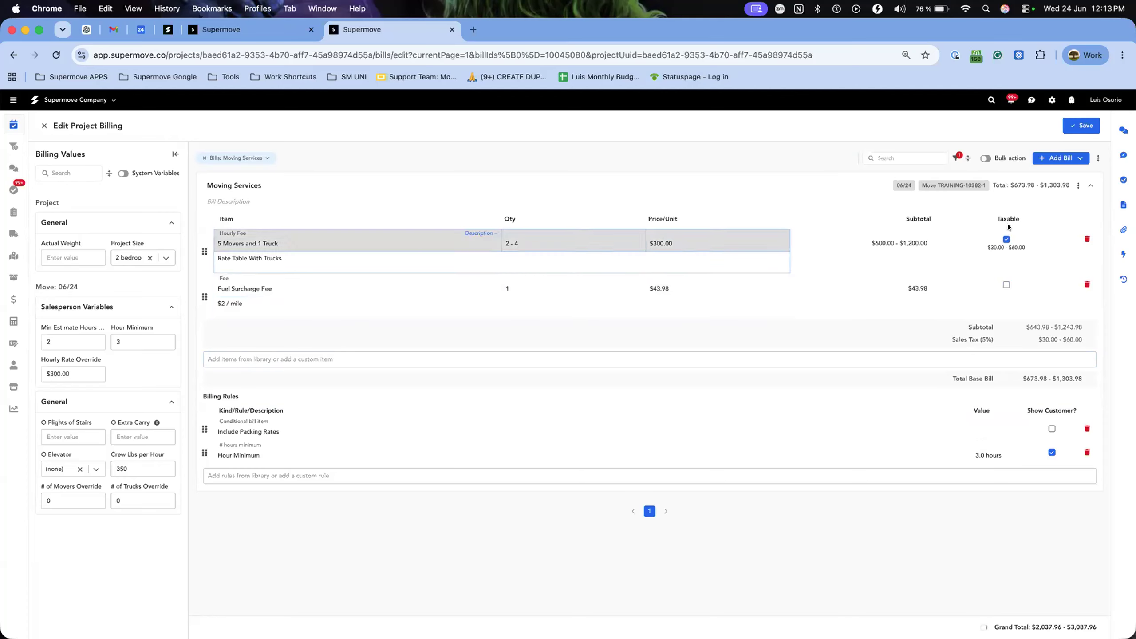
{"action": "left_click", "coordinate": [1004, 240]}
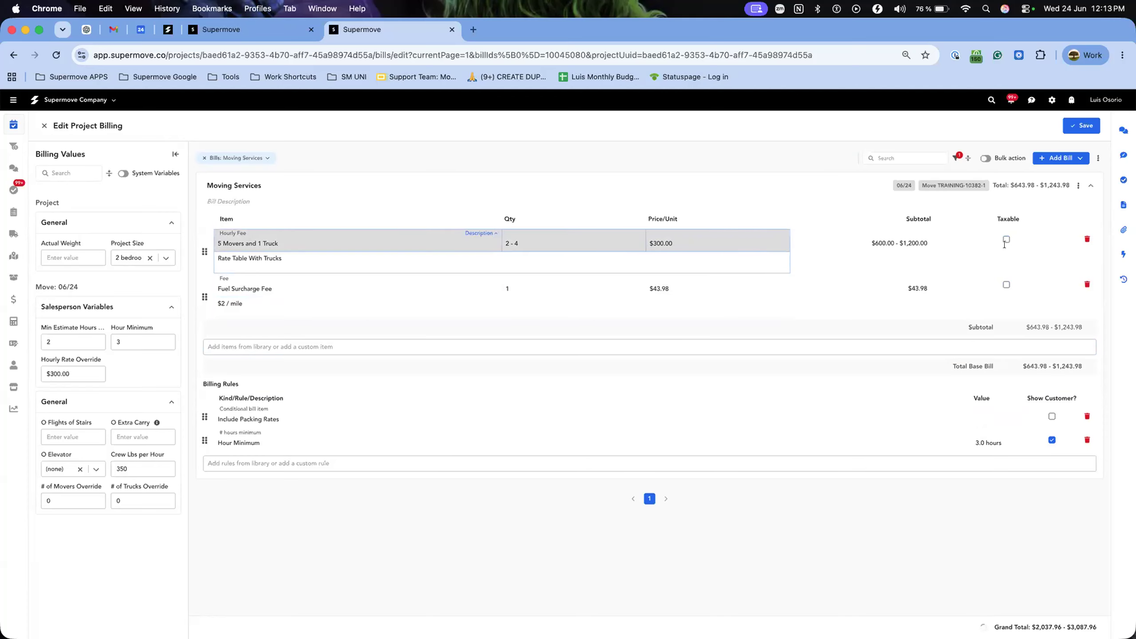
{"action": "left_click", "coordinate": [1008, 284]}
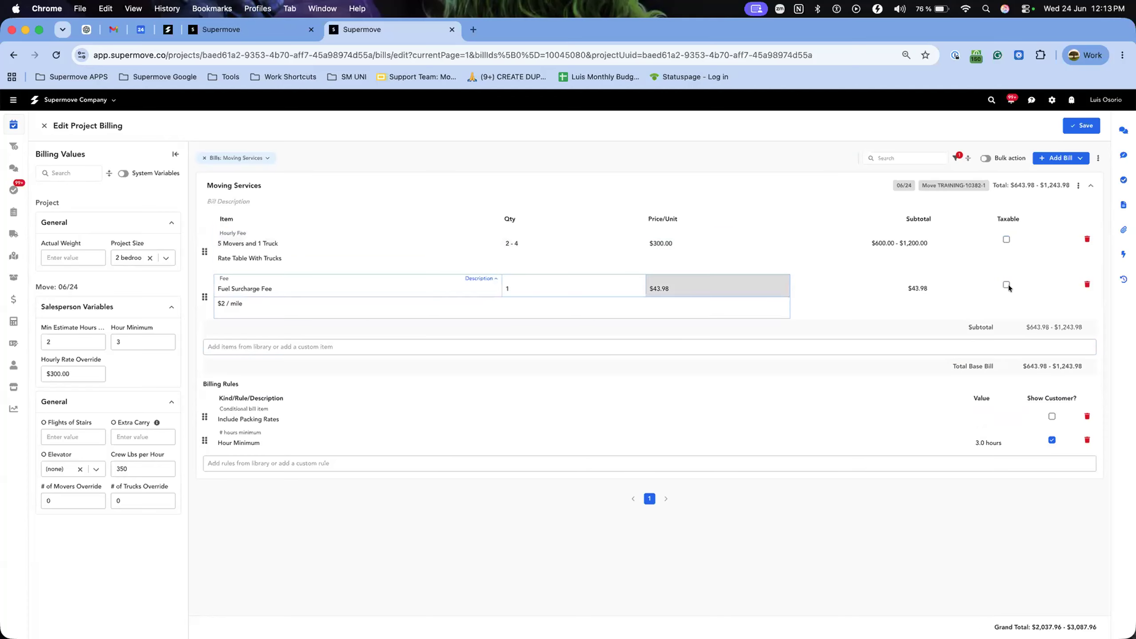
Delete the Fuel Surcharge Fee from the Moving Services bill and view the bill's available actions without deleting it
{"action": "left_click", "coordinate": [1086, 284]}
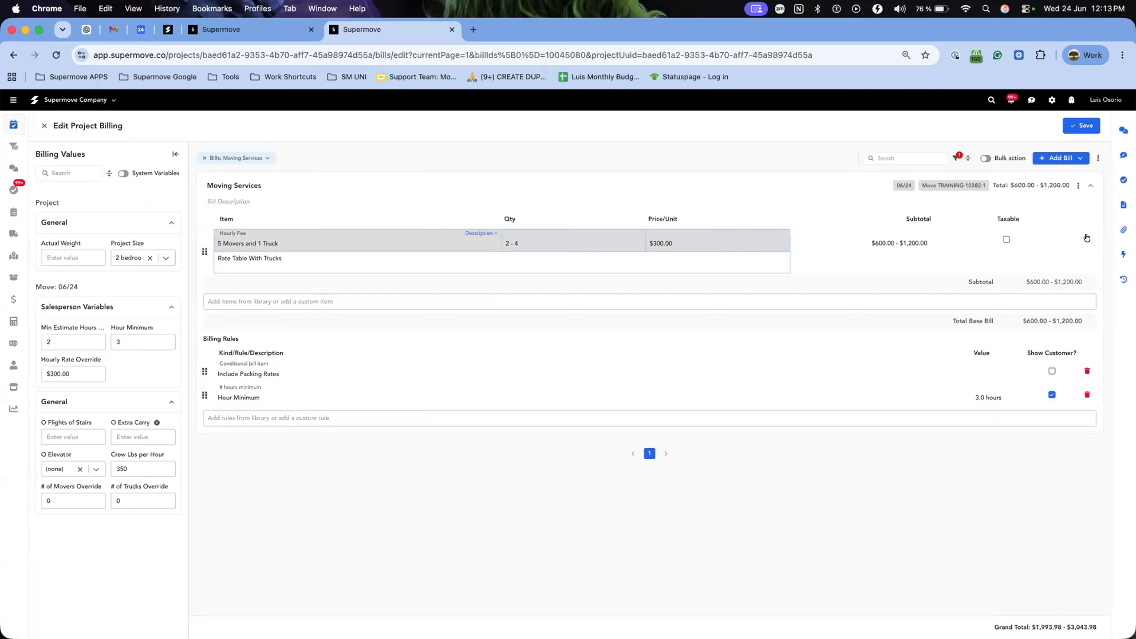
{"action": "left_click", "coordinate": [1078, 187]}
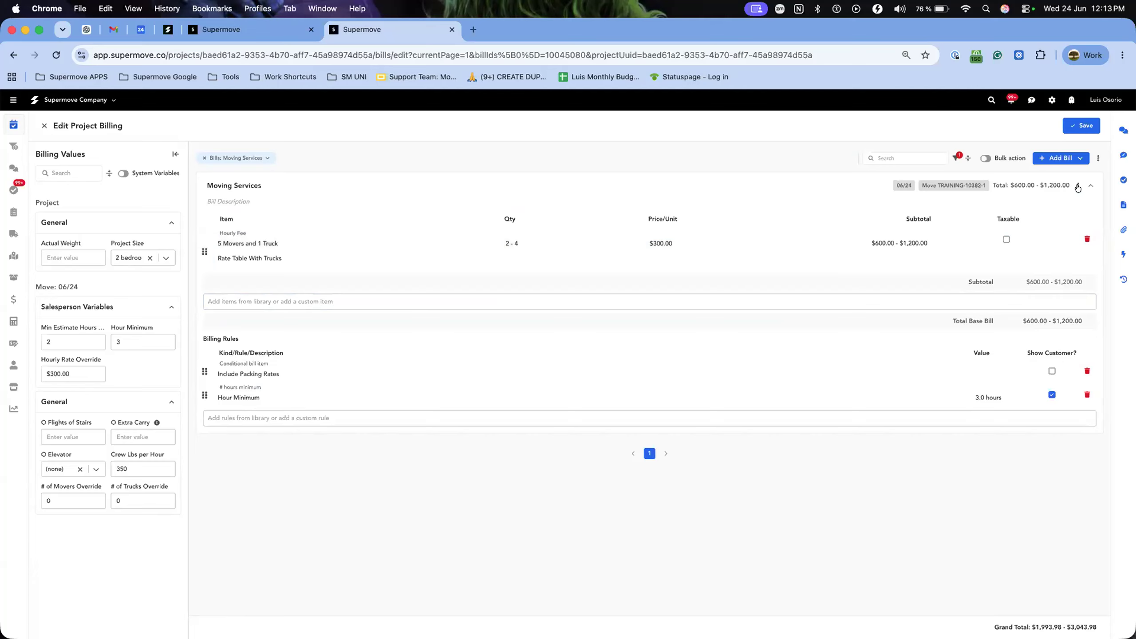
{"action": "left_click", "coordinate": [1078, 186]}
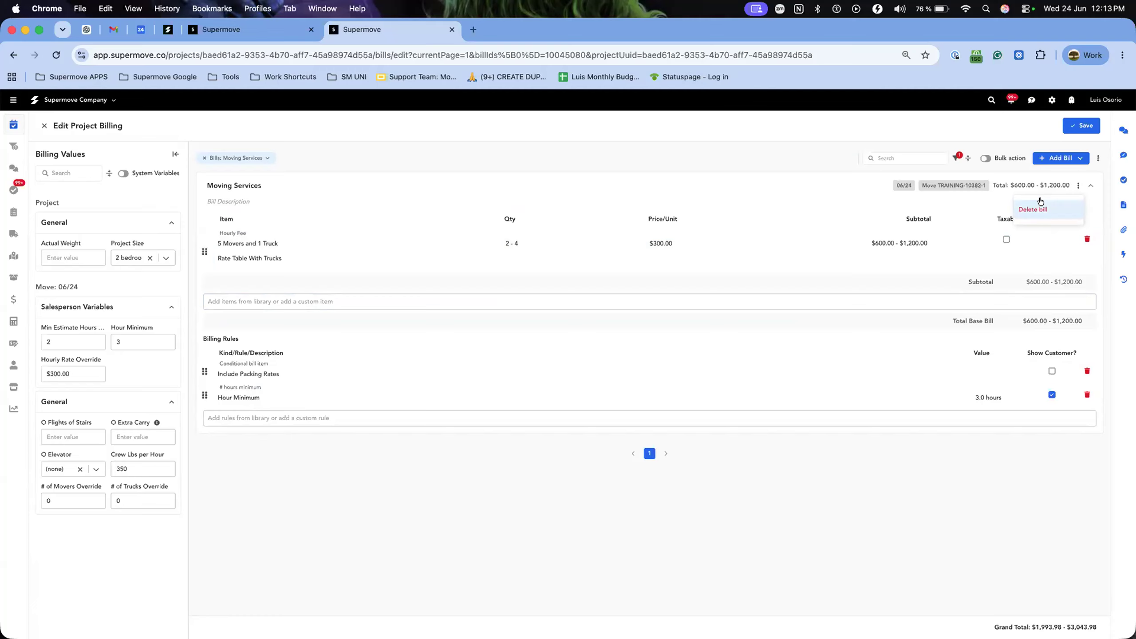
Add a new bill with the title "test" and the description "test" to the job Move TRAINING-10382-1
{"action": "left_click", "coordinate": [1057, 160]}
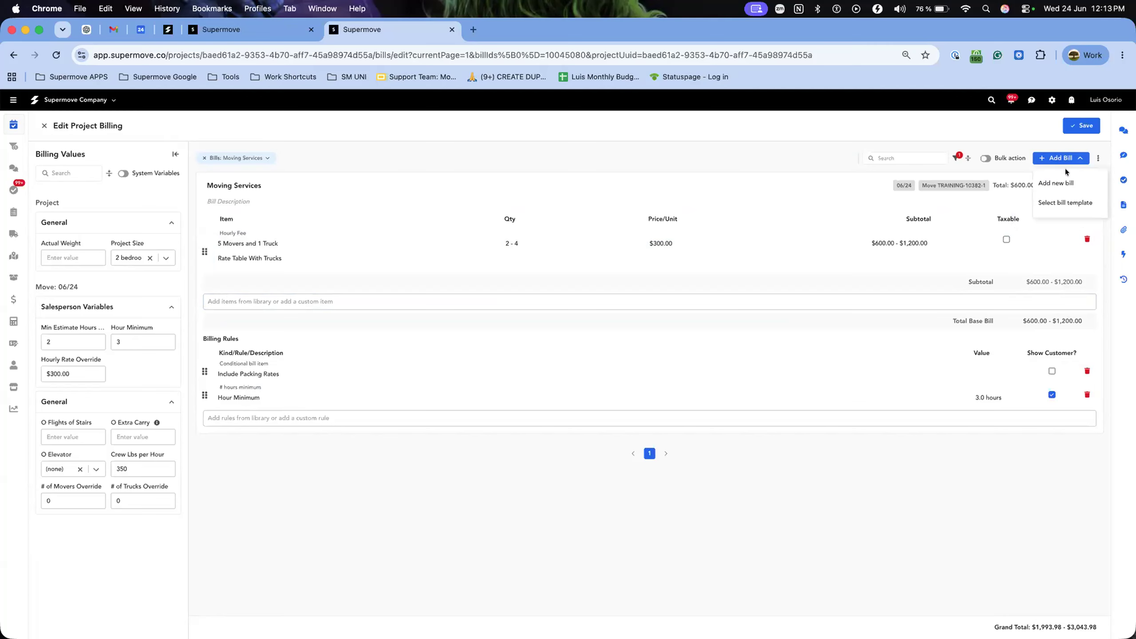
{"action": "left_click", "coordinate": [1063, 183]}
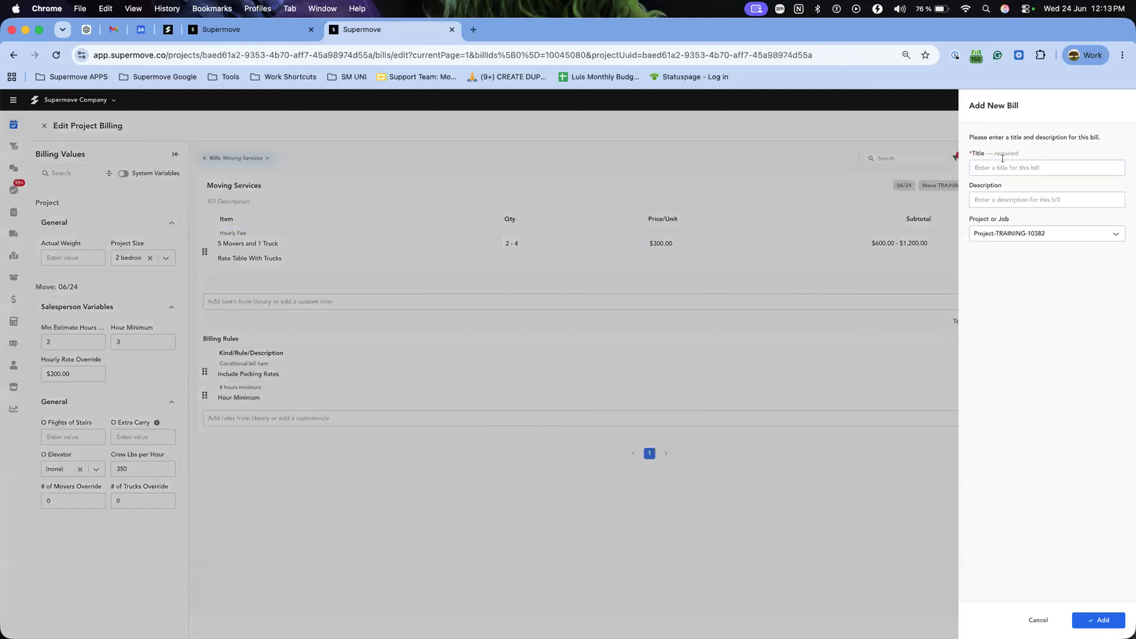
{"action": "type", "text": "test"}
{"action": "key", "text": "Tab"}
{"action": "type", "text": "test"}
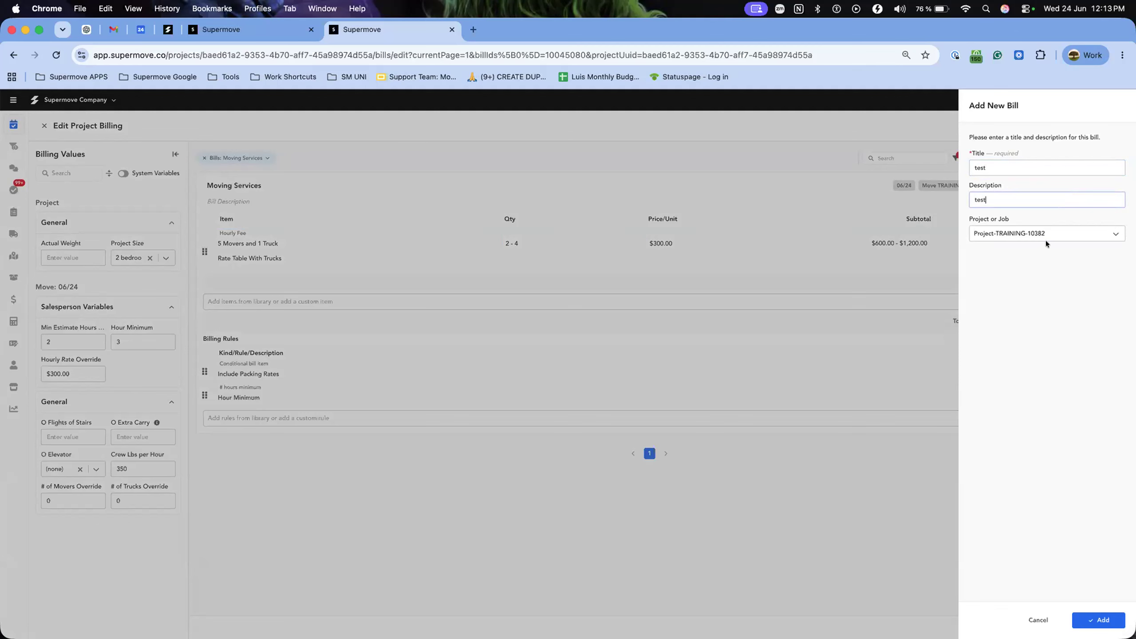
{"action": "left_click", "coordinate": [1044, 241]}
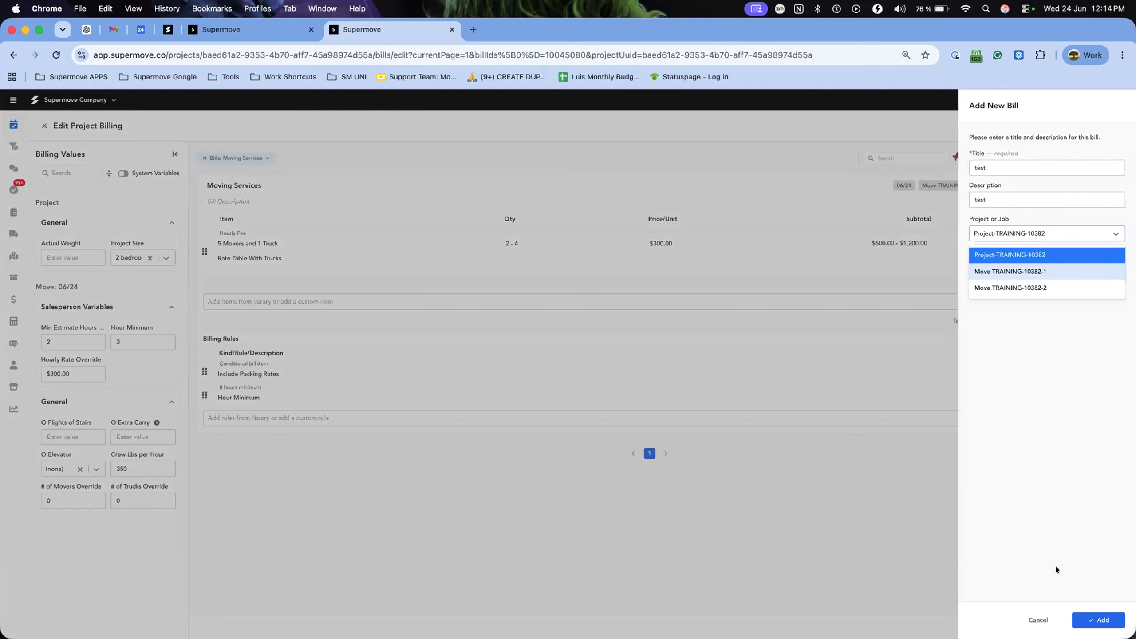
{"action": "left_click", "coordinate": [1033, 271]}
{"action": "left_click", "coordinate": [1098, 620]}
Add a bill from the Moving Bill template to Move TRAINING-10382-1 and review the project's bills
{"action": "left_click", "coordinate": [1067, 158]}
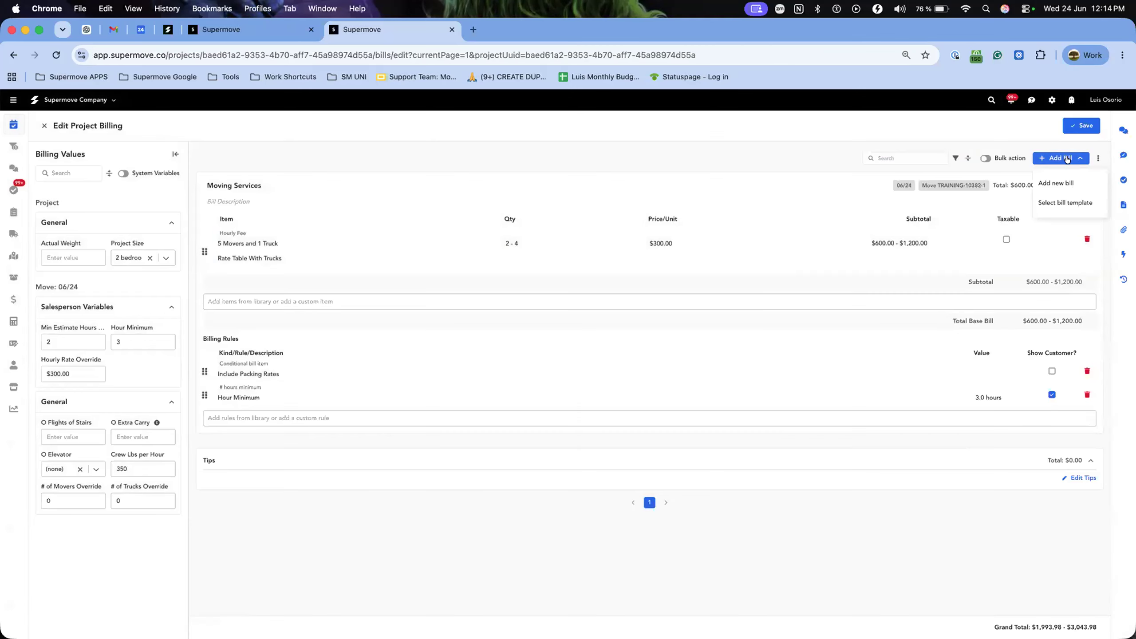
{"action": "left_click", "coordinate": [1057, 206]}
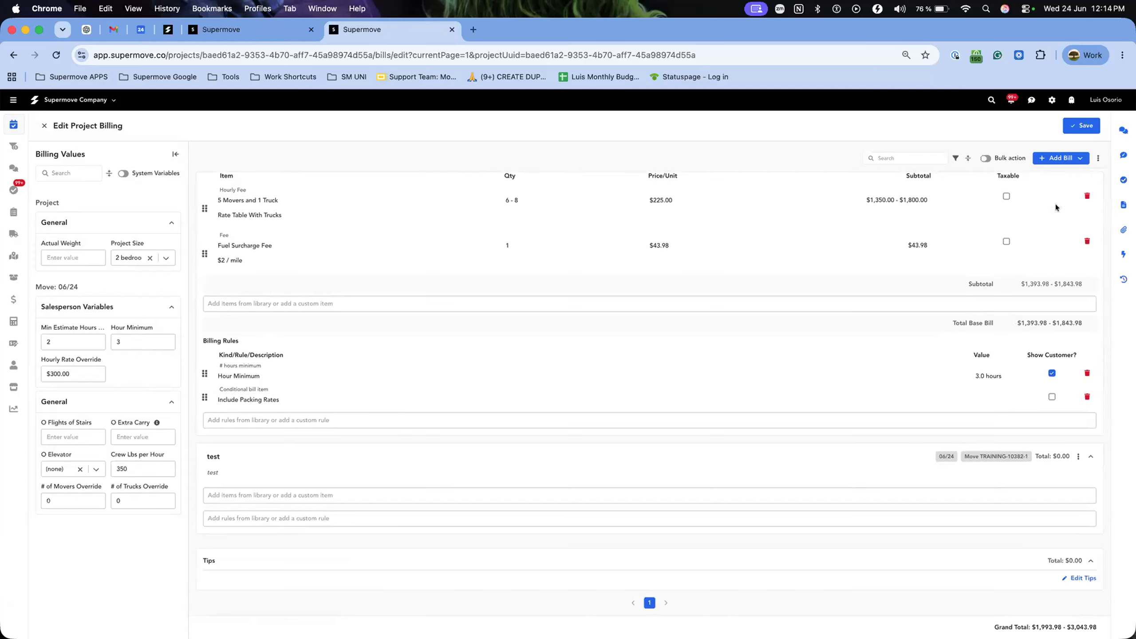
{"action": "left_click", "coordinate": [1005, 148]}
{"action": "left_click", "coordinate": [1021, 184]}
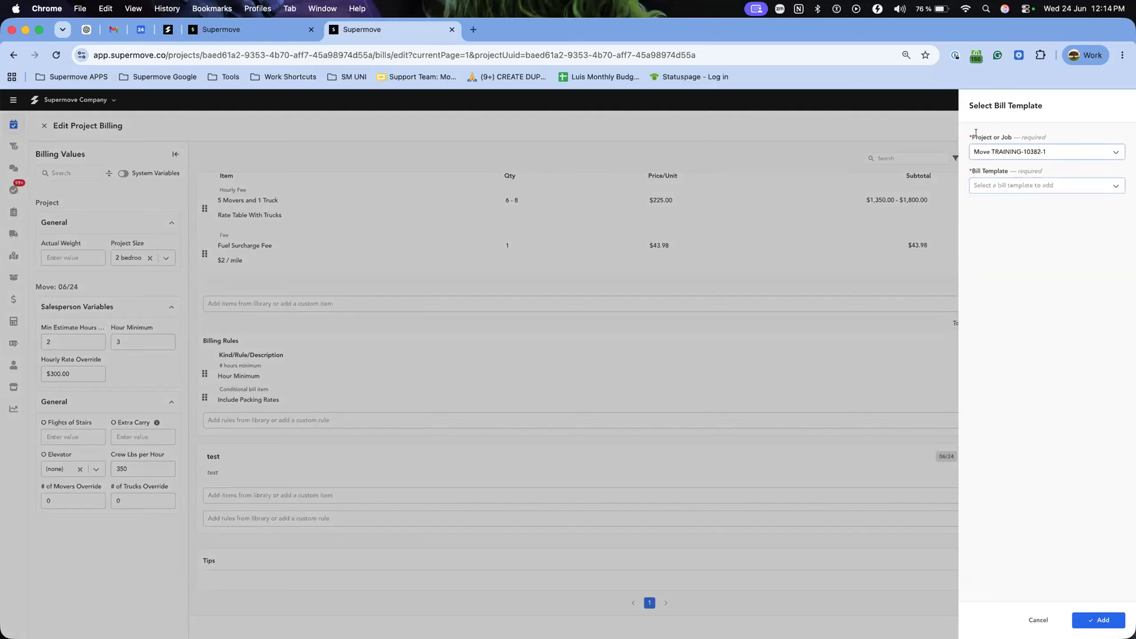
{"action": "left_click", "coordinate": [1009, 185]}
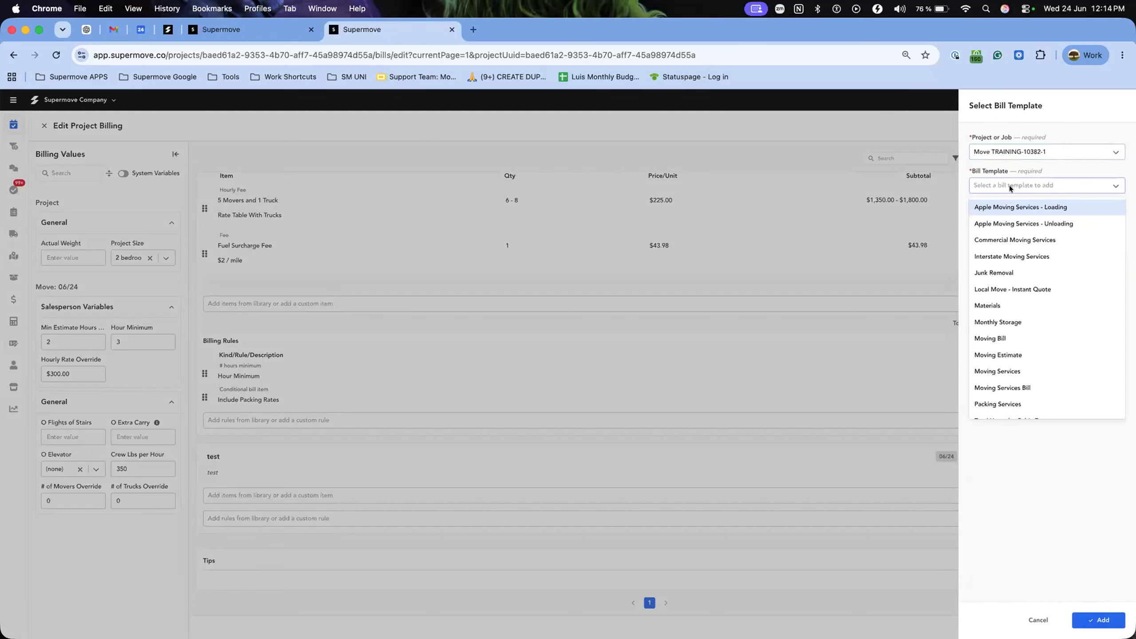
{"action": "scroll", "coordinate": [1007, 322], "scroll_direction": "down", "scroll_amount": 1}
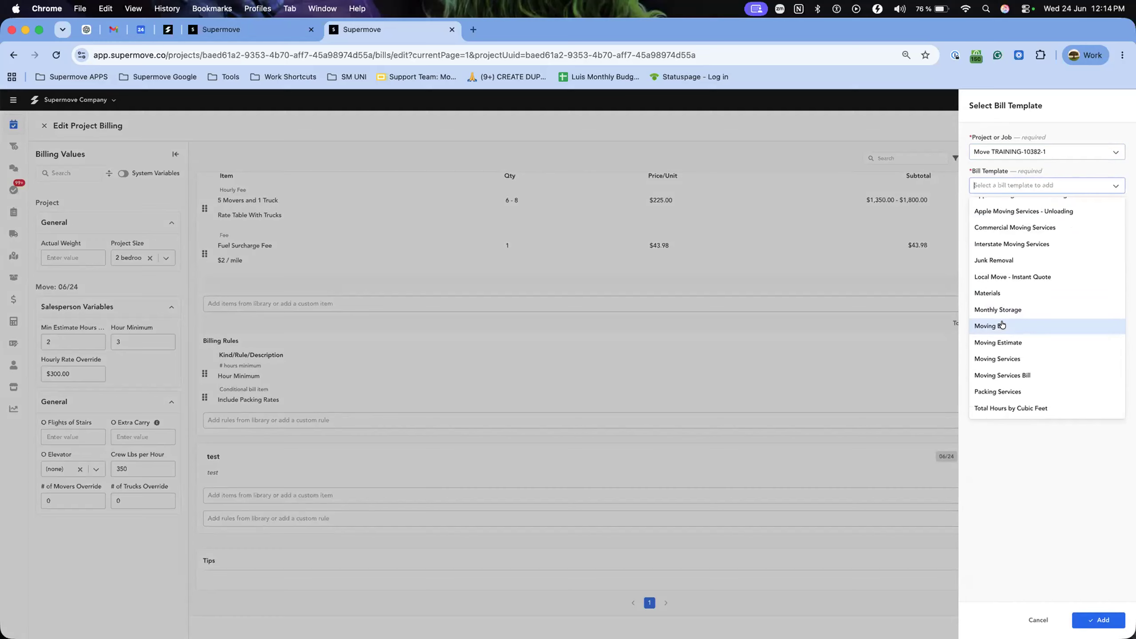
{"action": "left_click", "coordinate": [1002, 326]}
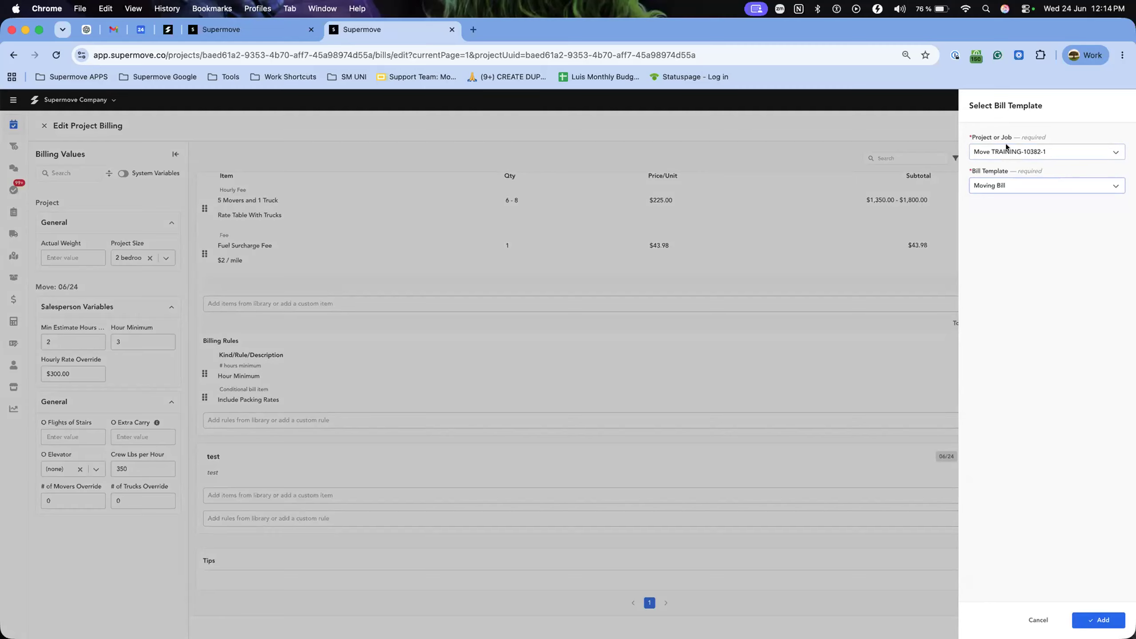
{"action": "left_click", "coordinate": [1107, 627]}
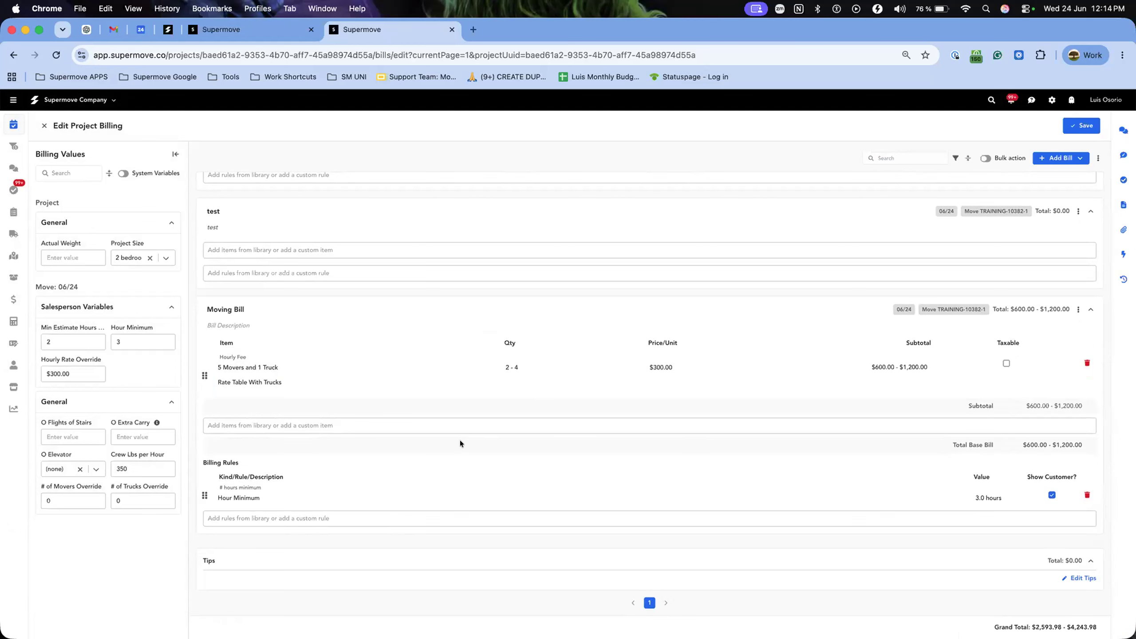
{"action": "scroll", "coordinate": [459, 440], "scroll_direction": "up", "scroll_amount": 5}
{"action": "scroll", "coordinate": [460, 440], "scroll_direction": "down", "scroll_amount": 5}
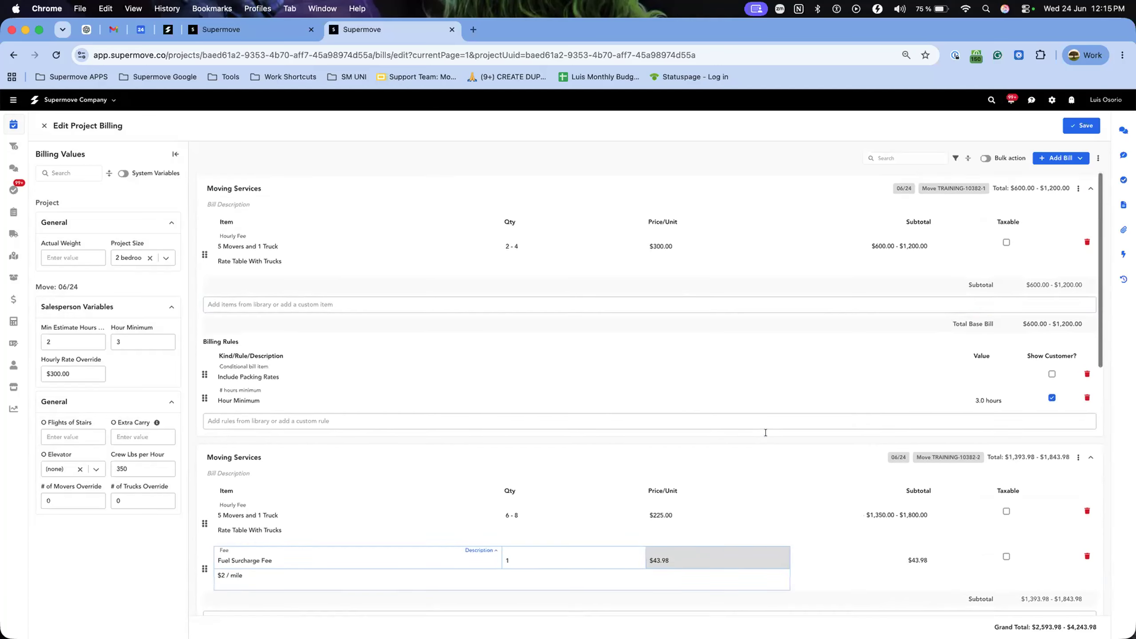
Collapse every bill on the project, briefly expanding the Moving Services bill of Move TRAINING-10382-1 to look at its contents
{"action": "left_click", "coordinate": [1087, 188]}
{"action": "left_click", "coordinate": [1089, 236]}
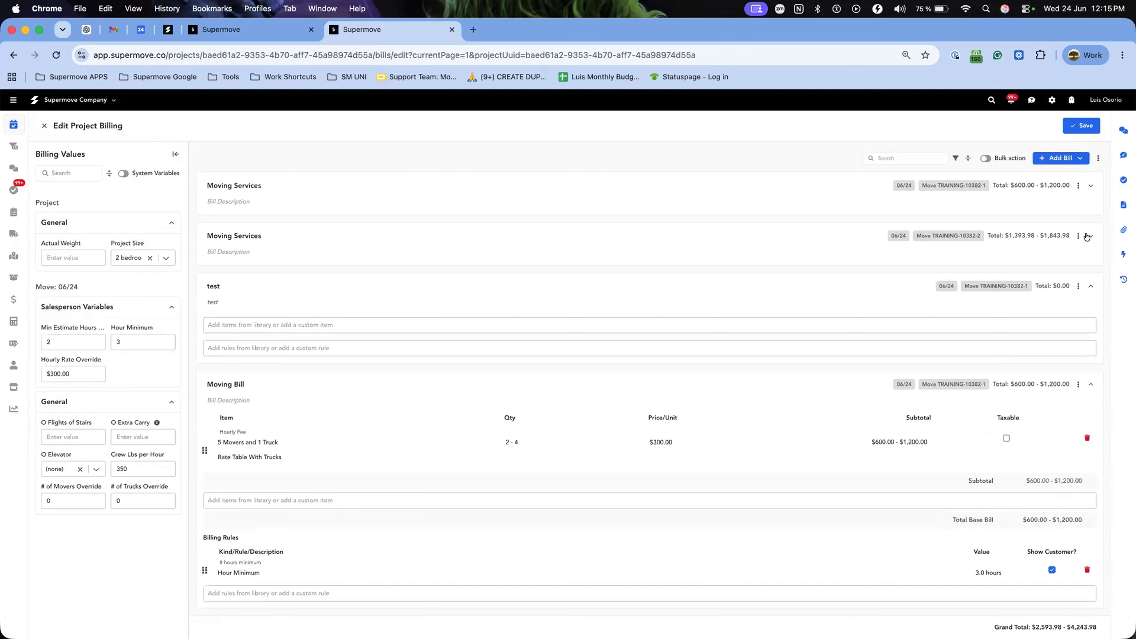
{"action": "left_click", "coordinate": [1094, 282]}
{"action": "left_click", "coordinate": [1089, 336]}
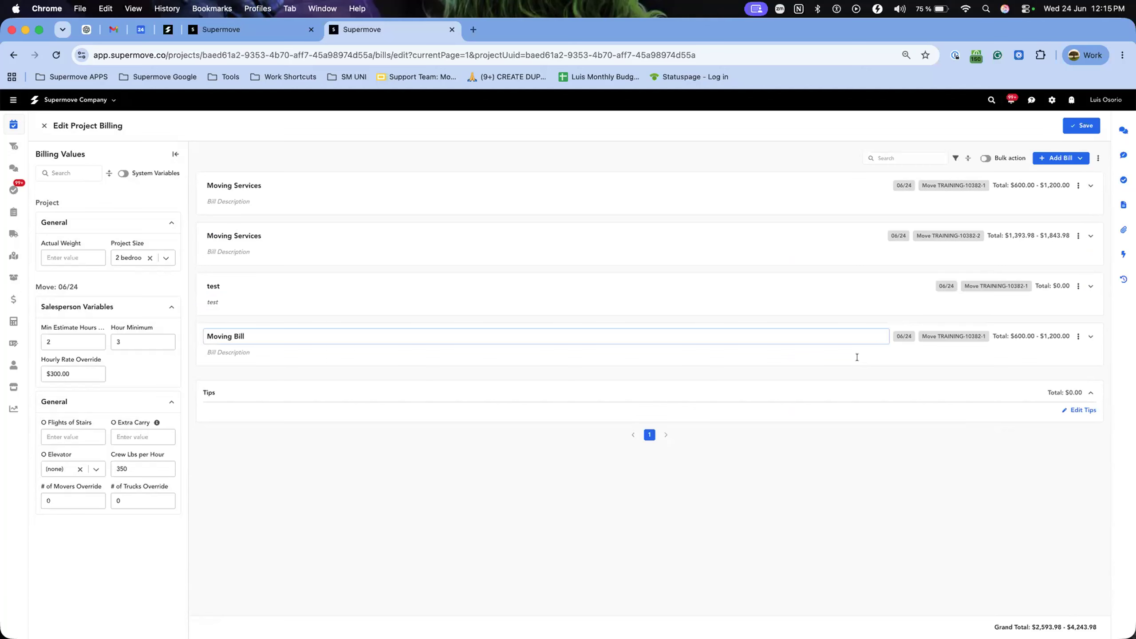
{"action": "left_click", "coordinate": [1090, 185]}
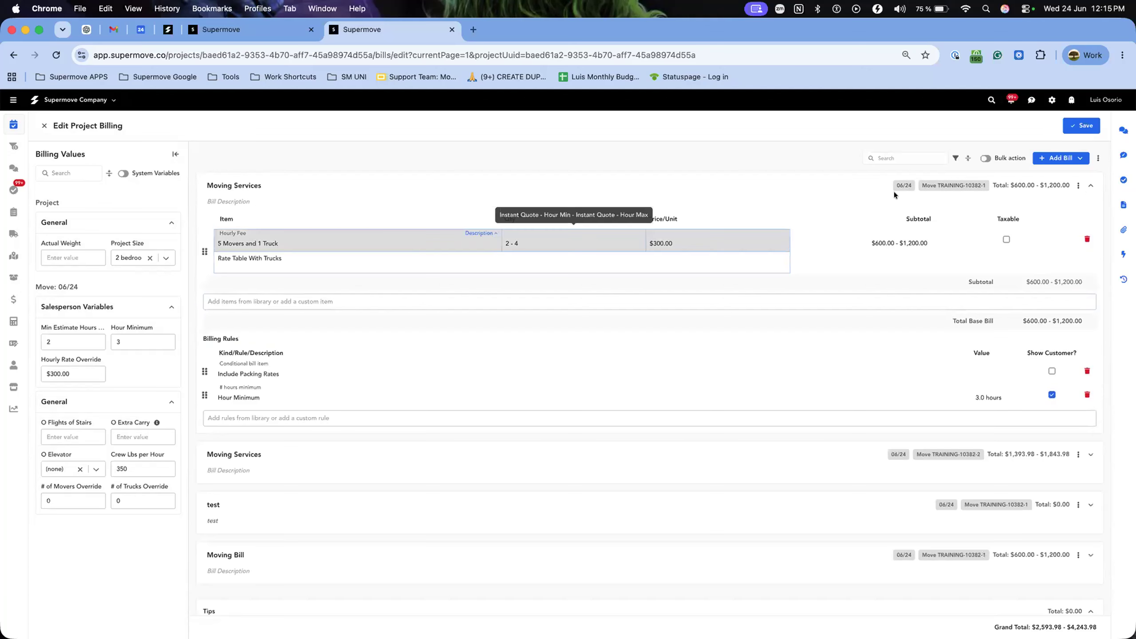
{"action": "left_click", "coordinate": [1094, 183]}
Reorder the bills as Moving Services for TRAINING-10382-2, test, Moving Bill, then Moving Services for TRAINING-10382-1
{"action": "left_click", "coordinate": [1098, 158]}
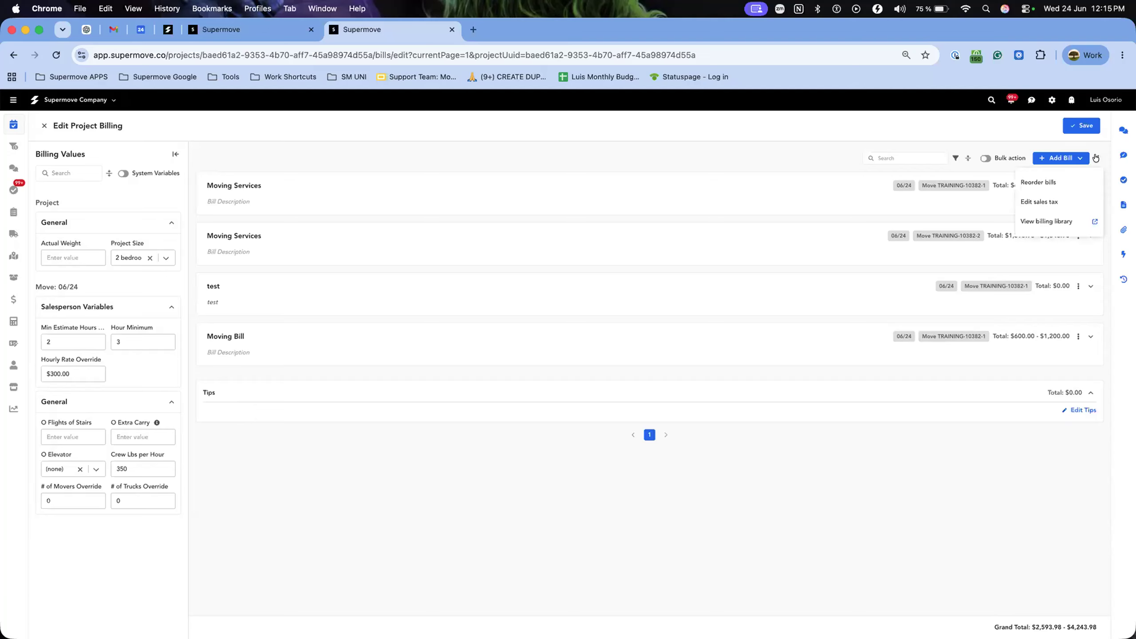
{"action": "left_click", "coordinate": [1038, 182]}
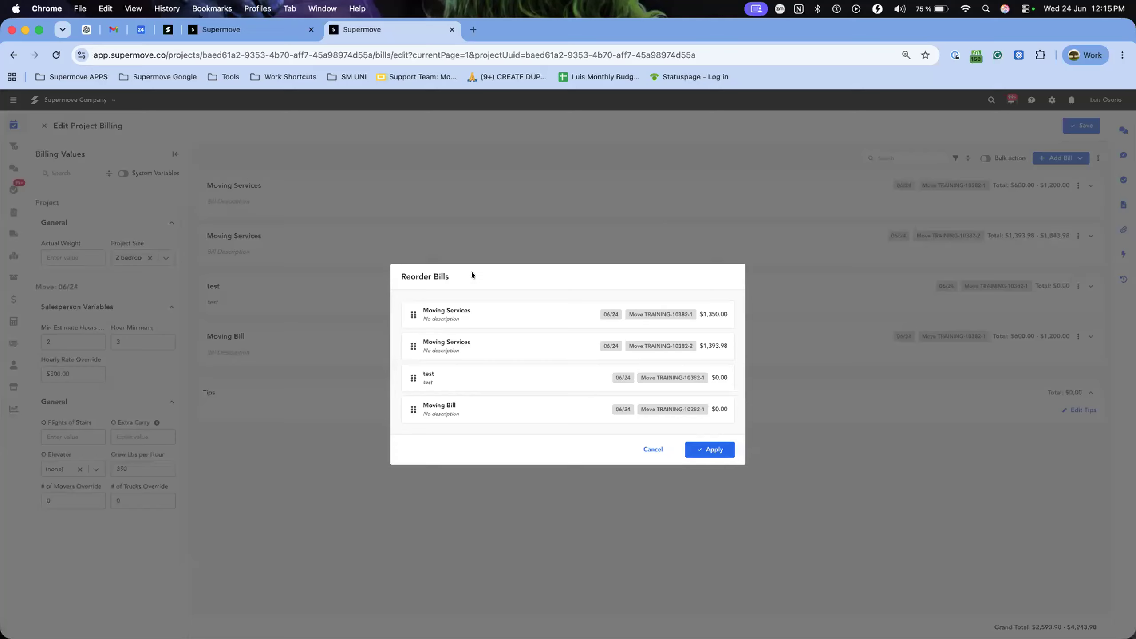
{"action": "left_click_drag", "start_coordinate": [407, 309], "coordinate": [407, 350]}
{"action": "left_click_drag", "start_coordinate": [408, 405], "coordinate": [413, 344]}
{"action": "left_click", "coordinate": [701, 444]}
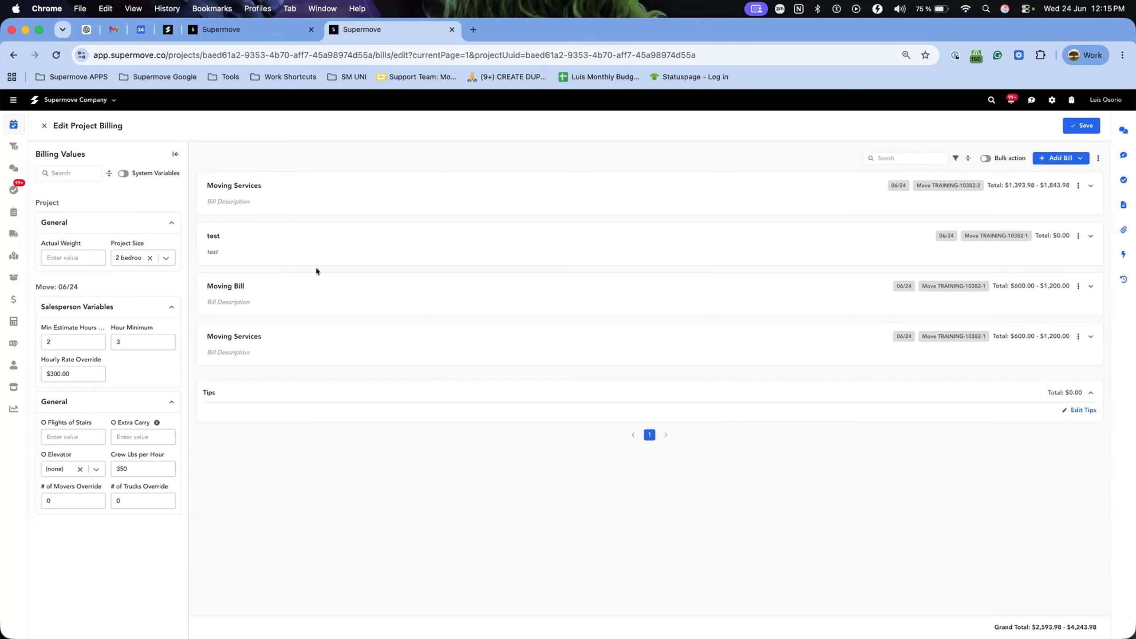
Expand all four bills with bulk actions switched on, look through them, and switch bulk actions off
{"action": "left_click", "coordinate": [983, 159]}
{"action": "left_click", "coordinate": [1089, 185]}
{"action": "left_click", "coordinate": [1087, 499]}
{"action": "scroll", "coordinate": [1084, 501], "scroll_direction": "down", "scroll_amount": 2}
{"action": "left_click", "coordinate": [1088, 507]}
{"action": "scroll", "coordinate": [1085, 506], "scroll_direction": "down", "scroll_amount": 3}
{"action": "scroll", "coordinate": [1082, 511], "scroll_direction": "down", "scroll_amount": 3}
{"action": "left_click", "coordinate": [1082, 509]}
{"action": "scroll", "coordinate": [973, 335], "scroll_direction": "up", "scroll_amount": 10}
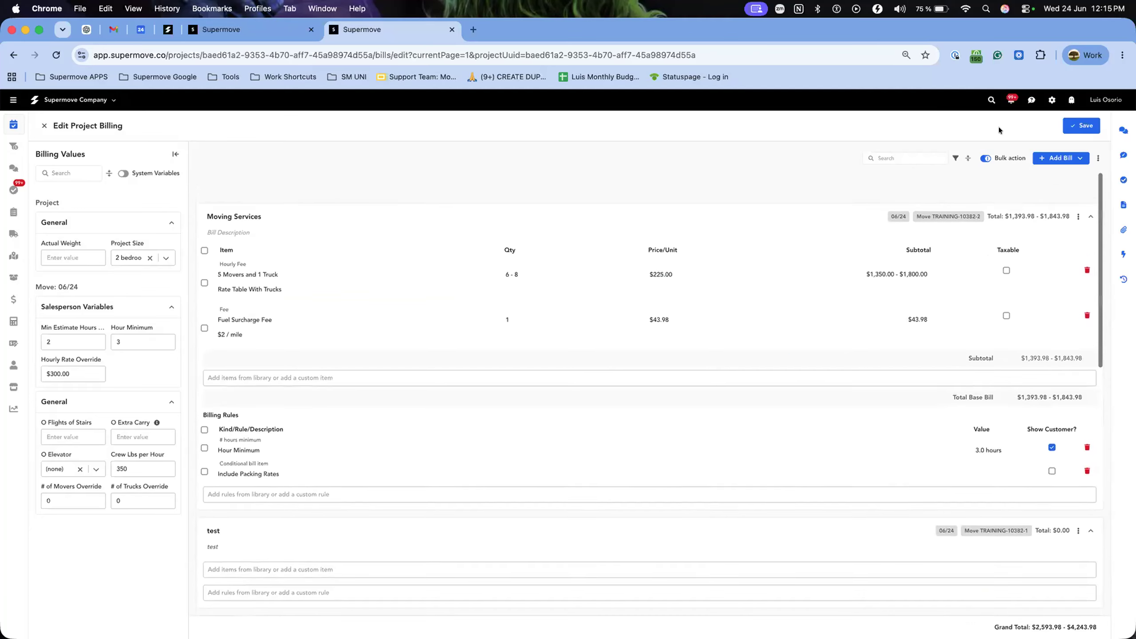
{"action": "left_click", "coordinate": [985, 158]}
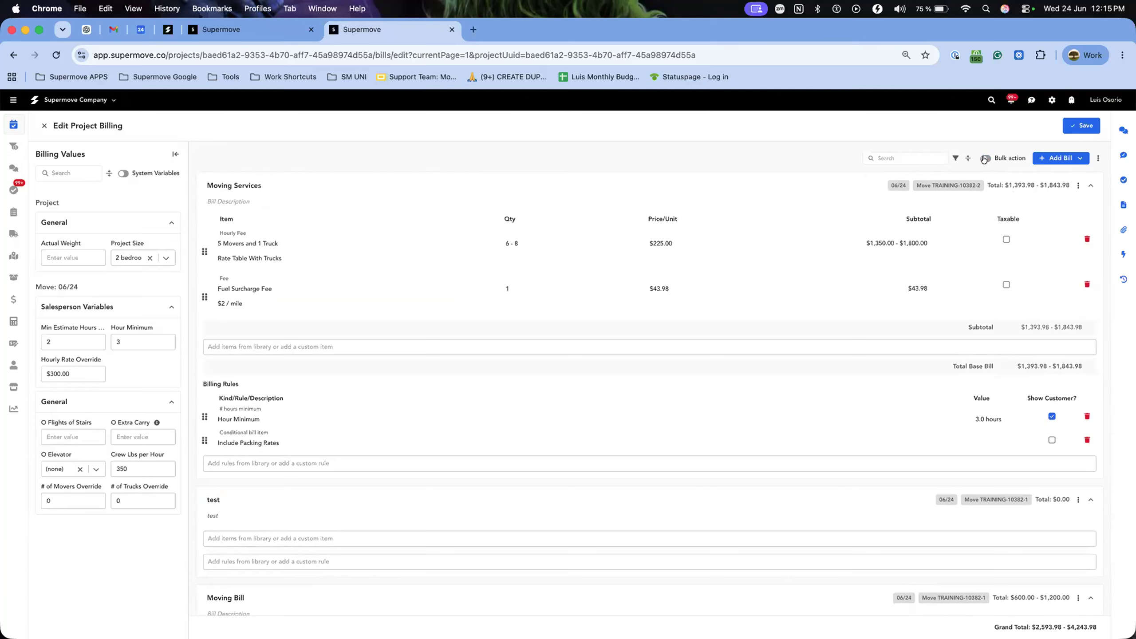
Switch on bulk actions and select the items and rules of the TRAINING-10382-2 Moving Services bill and the Moving Bill, plus the last bill's item
{"action": "left_click", "coordinate": [984, 159]}
{"action": "left_click", "coordinate": [205, 219]}
{"action": "left_click", "coordinate": [204, 398]}
{"action": "scroll", "coordinate": [261, 427], "scroll_direction": "down", "scroll_amount": 3}
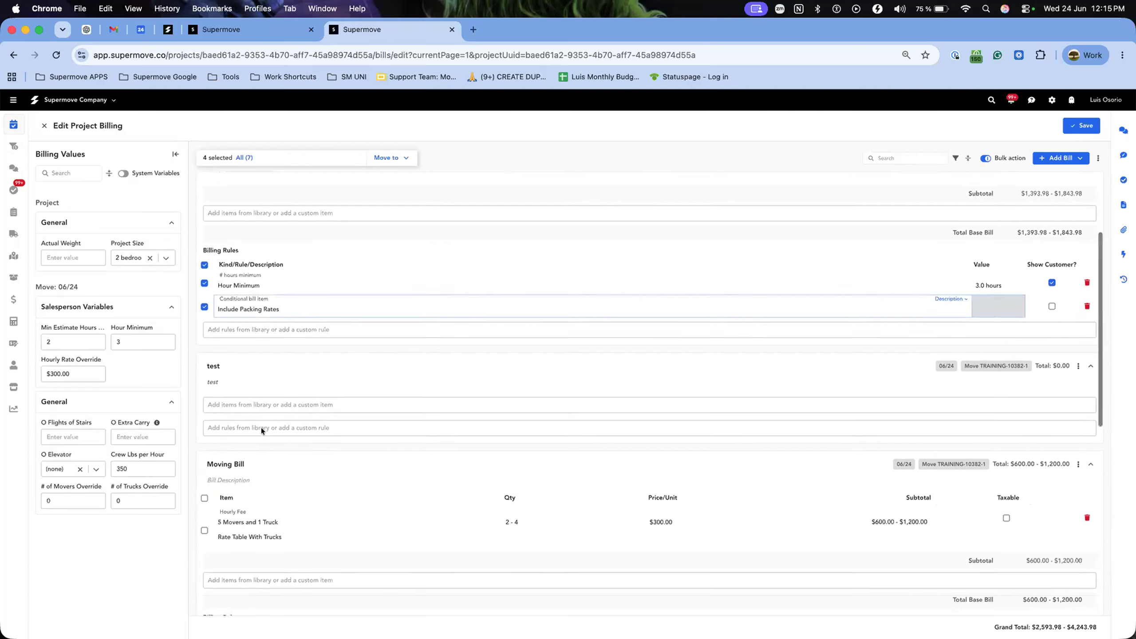
{"action": "left_click", "coordinate": [205, 497]}
{"action": "scroll", "coordinate": [205, 498], "scroll_direction": "down", "scroll_amount": 3}
{"action": "left_click", "coordinate": [203, 481]}
{"action": "scroll", "coordinate": [202, 482], "scroll_direction": "down", "scroll_amount": 1}
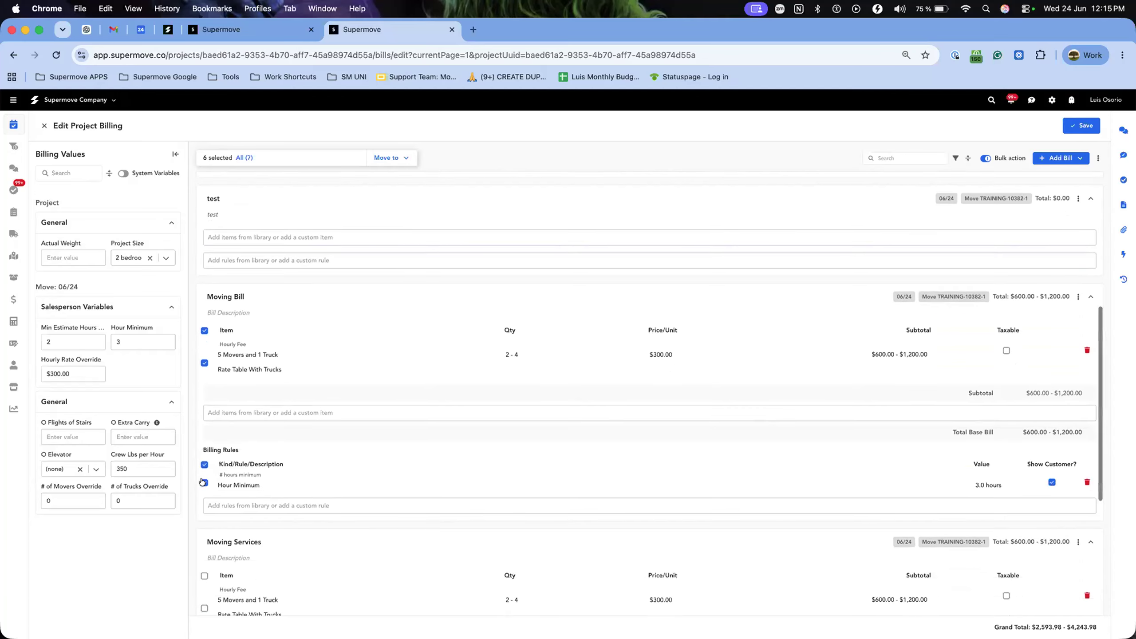
{"action": "scroll", "coordinate": [202, 482], "scroll_direction": "down", "scroll_amount": 2}
{"action": "left_click", "coordinate": [204, 477]}
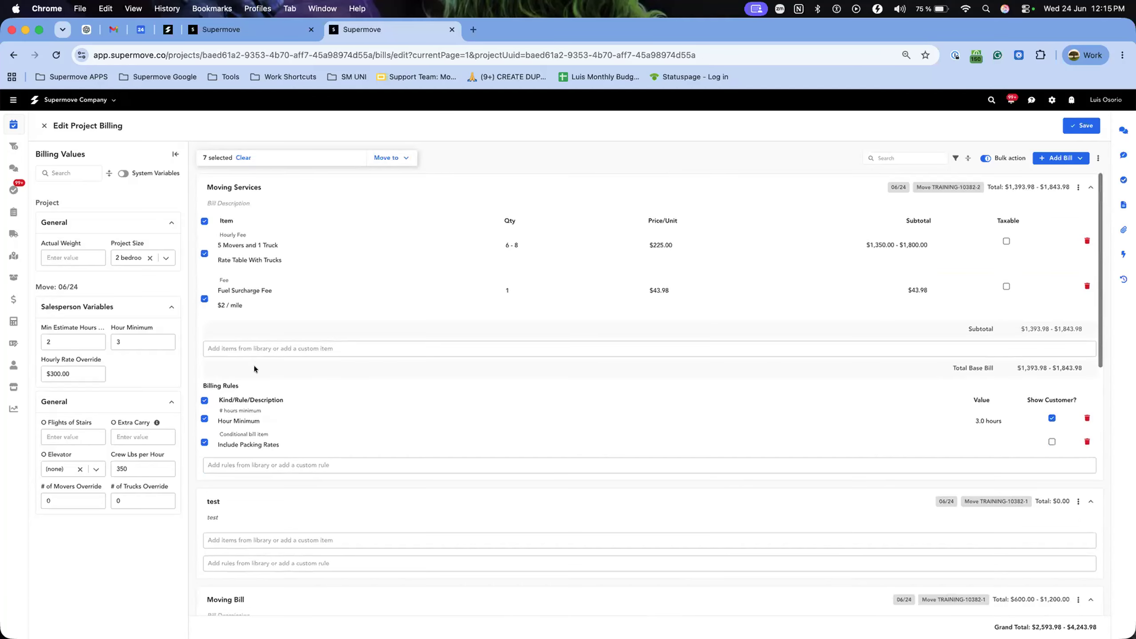
View the bills the selected items can be moved to, without moving them
{"action": "left_click", "coordinate": [284, 258]}
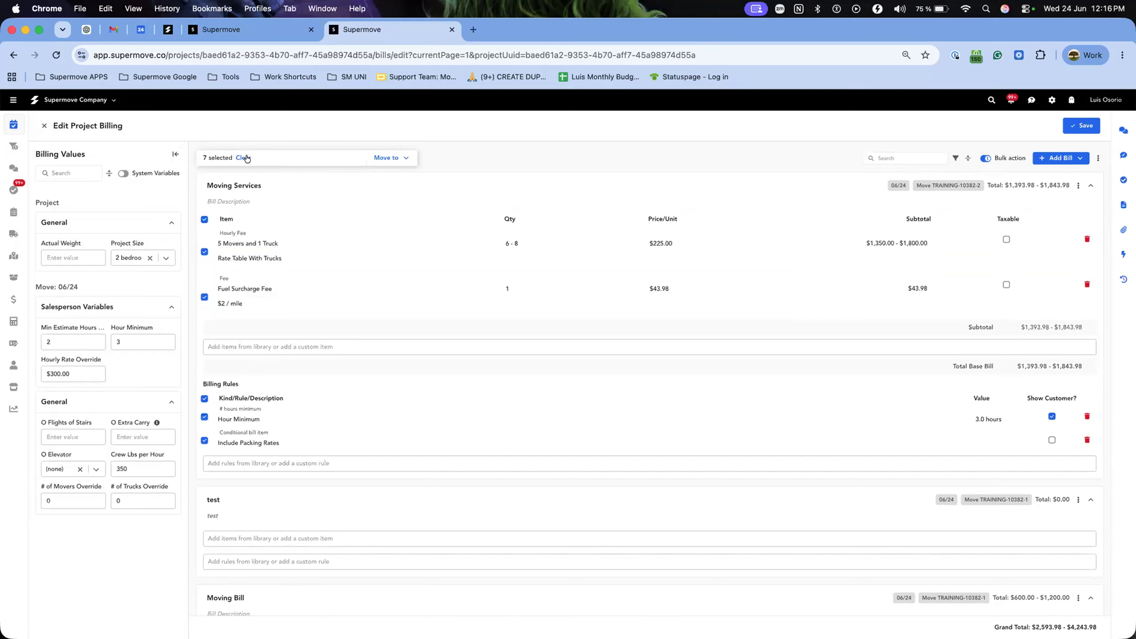
{"action": "left_click", "coordinate": [390, 157]}
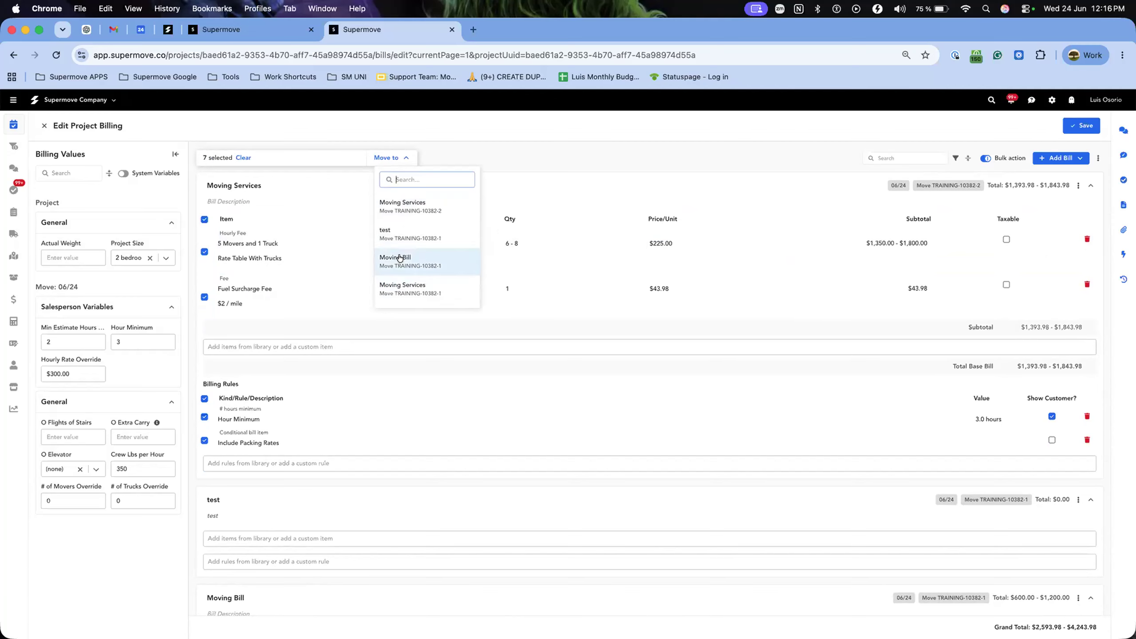
{"action": "left_click", "coordinate": [621, 126]}
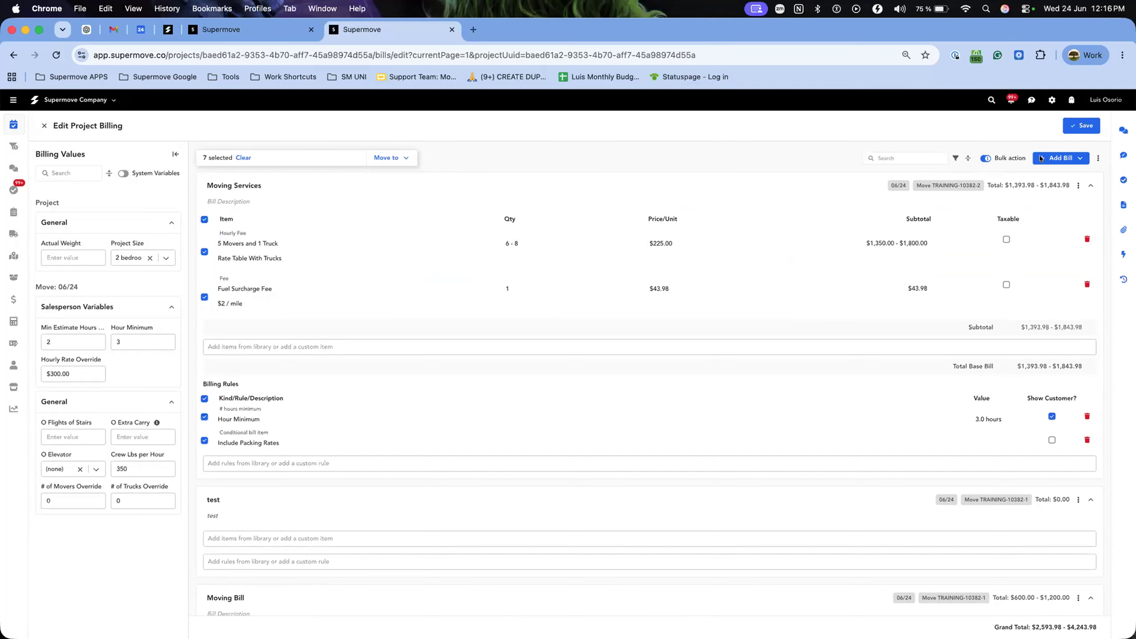
Collapse all bills, examine the Jobs and Bills filter options without applying any, and expand all bills again
{"action": "left_click", "coordinate": [966, 159]}
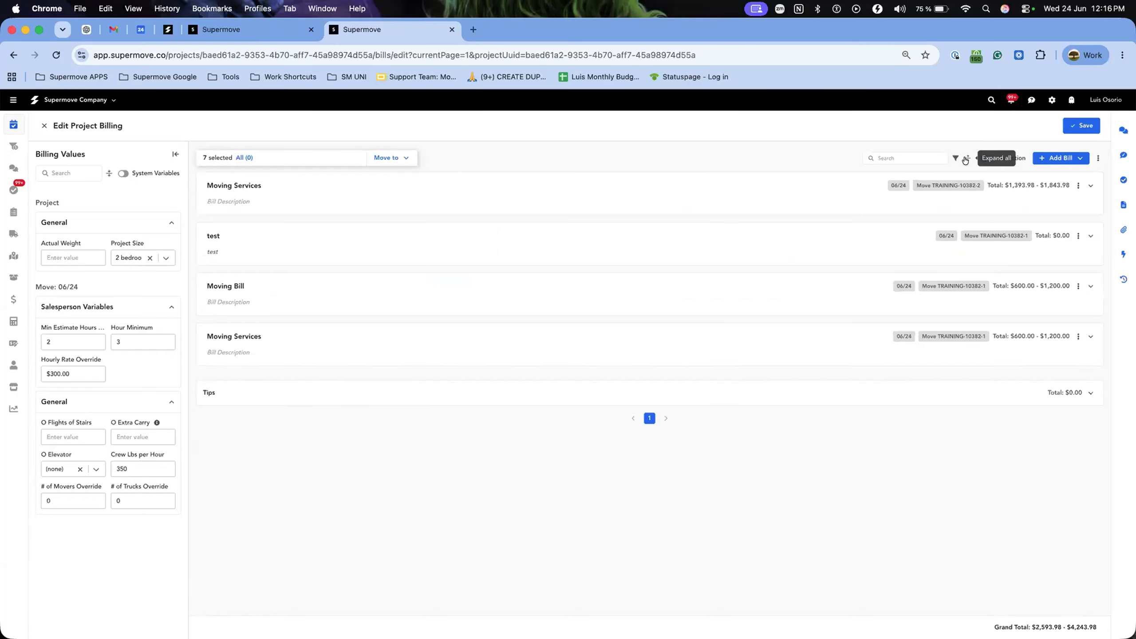
{"action": "left_click", "coordinate": [954, 158]}
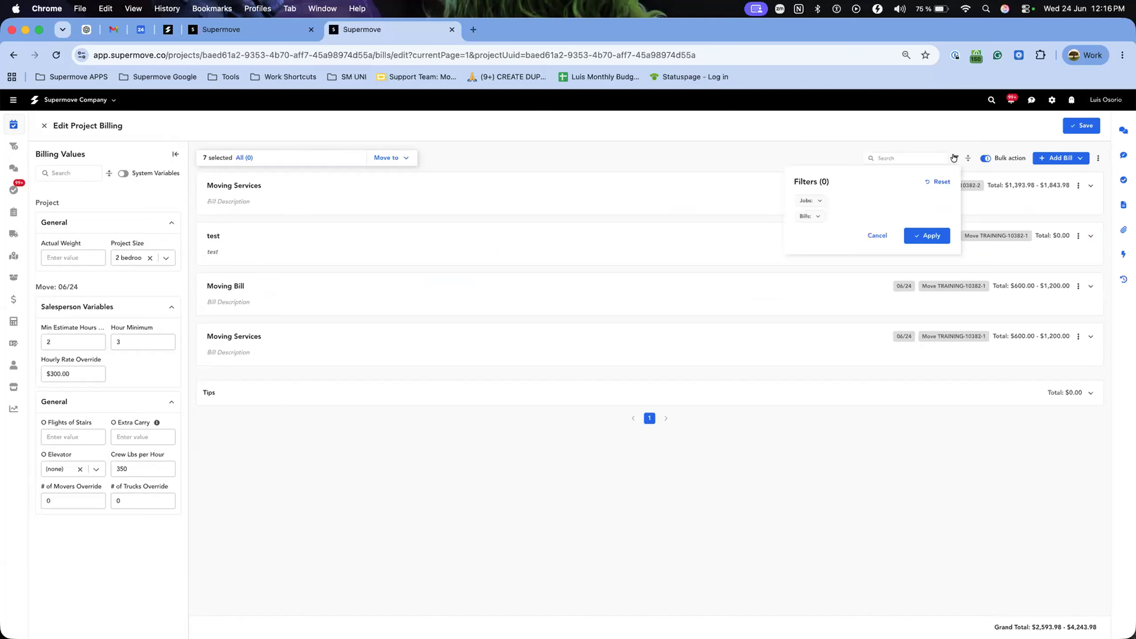
{"action": "left_click", "coordinate": [819, 200]}
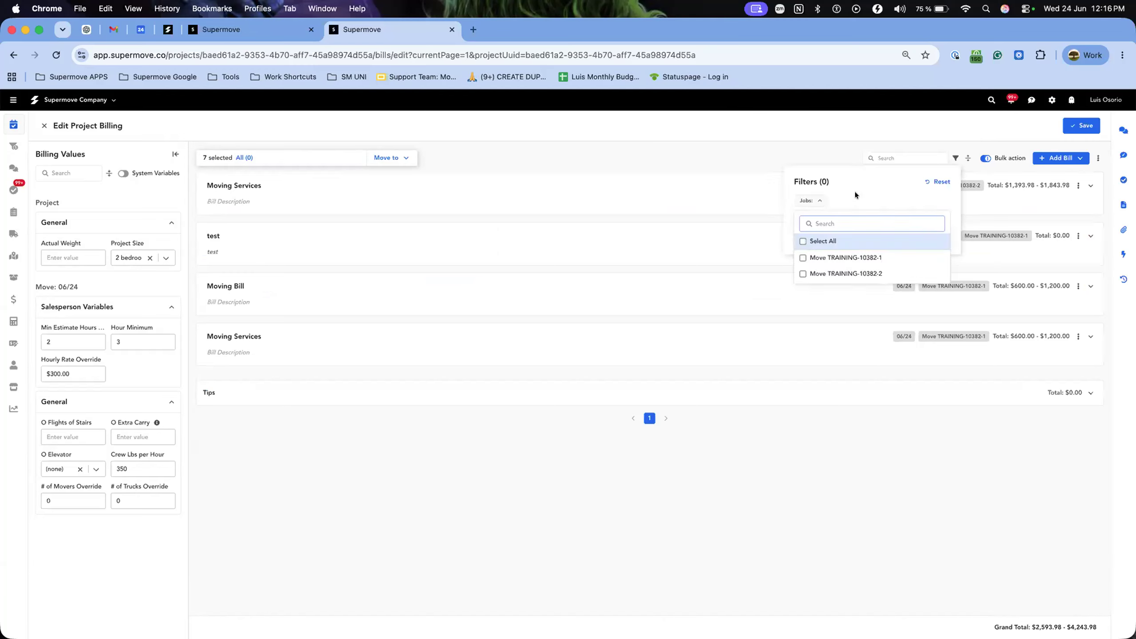
{"action": "left_click", "coordinate": [855, 192]}
{"action": "left_click", "coordinate": [810, 216]}
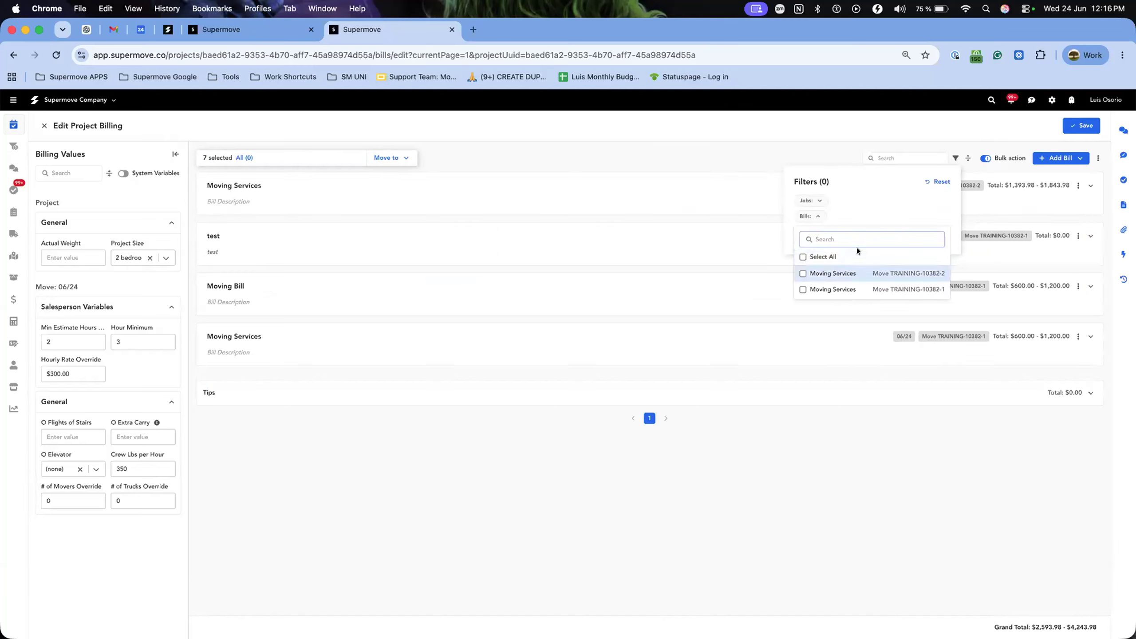
{"action": "left_click", "coordinate": [855, 194]}
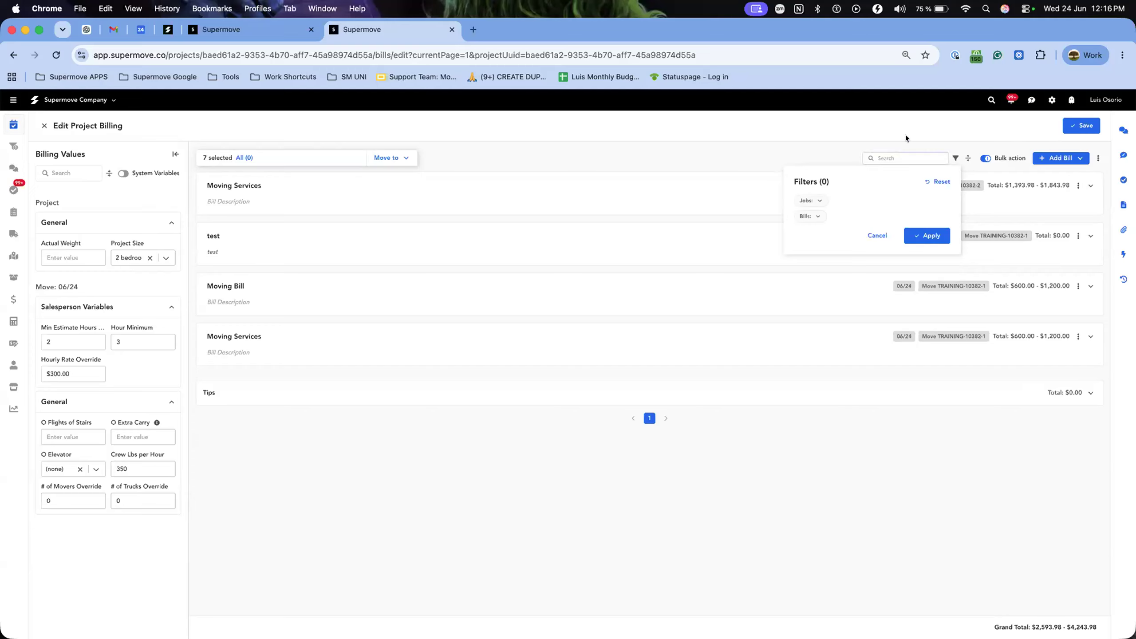
{"action": "left_click", "coordinate": [884, 152]}
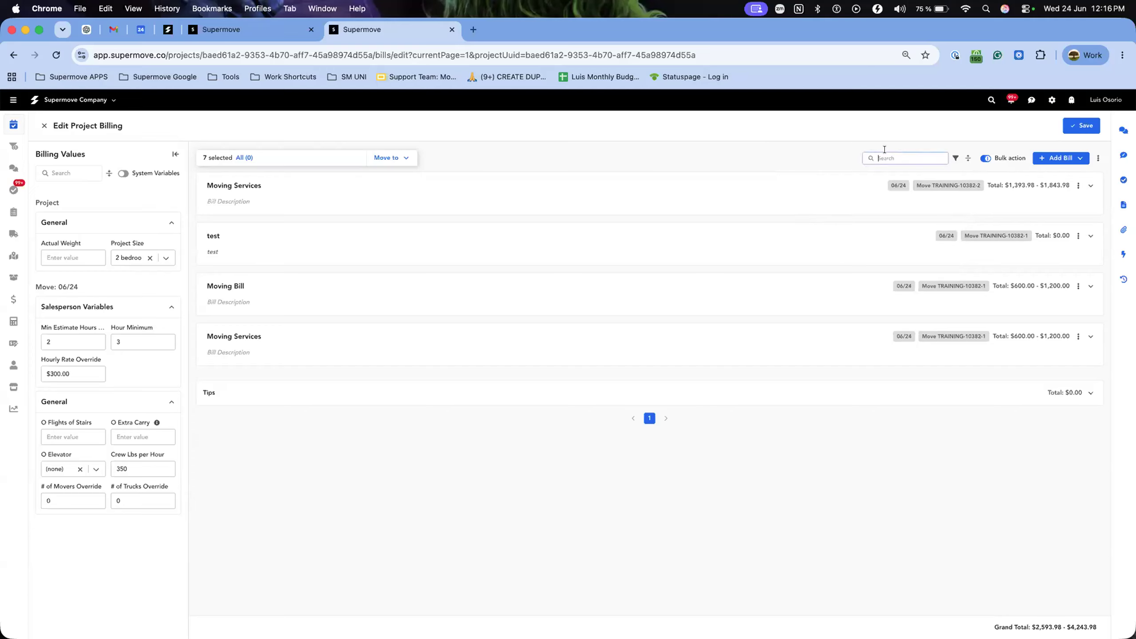
{"action": "left_click", "coordinate": [968, 157]}
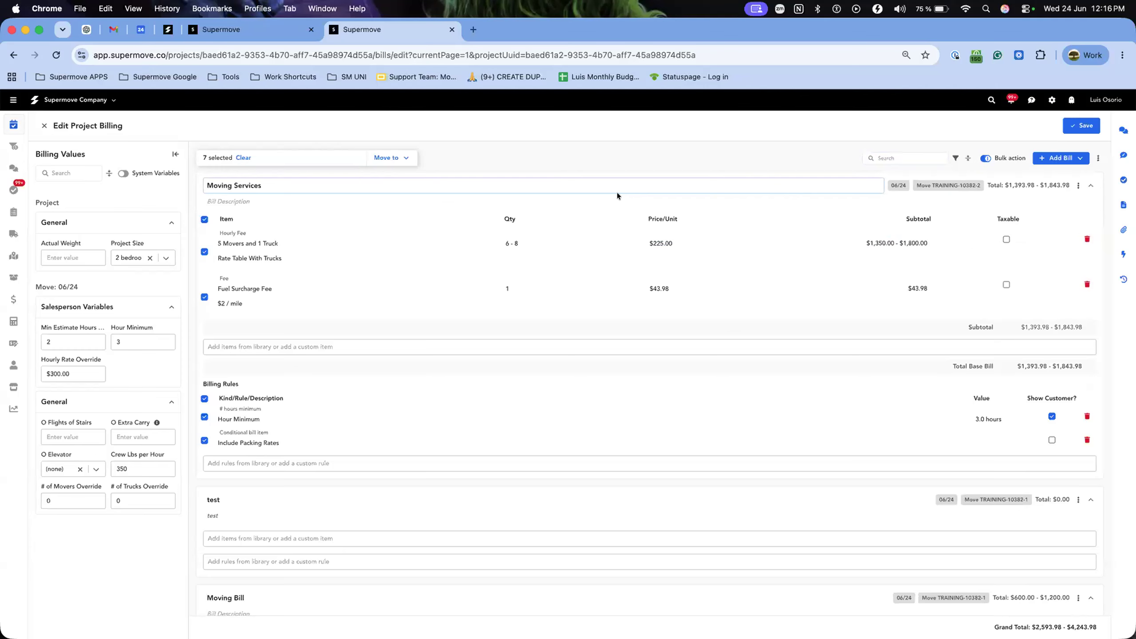
Search the project's bills for "5 mover"
{"action": "left_click", "coordinate": [914, 156]}
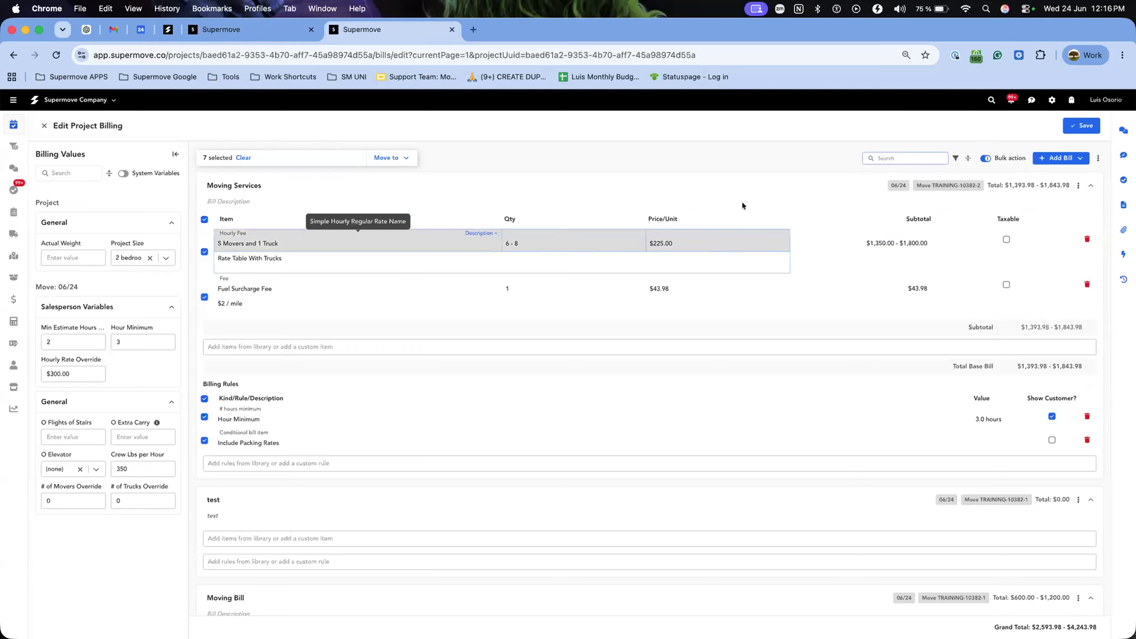
{"action": "left_click", "coordinate": [900, 157]}
{"action": "type", "text": "5 mover"}
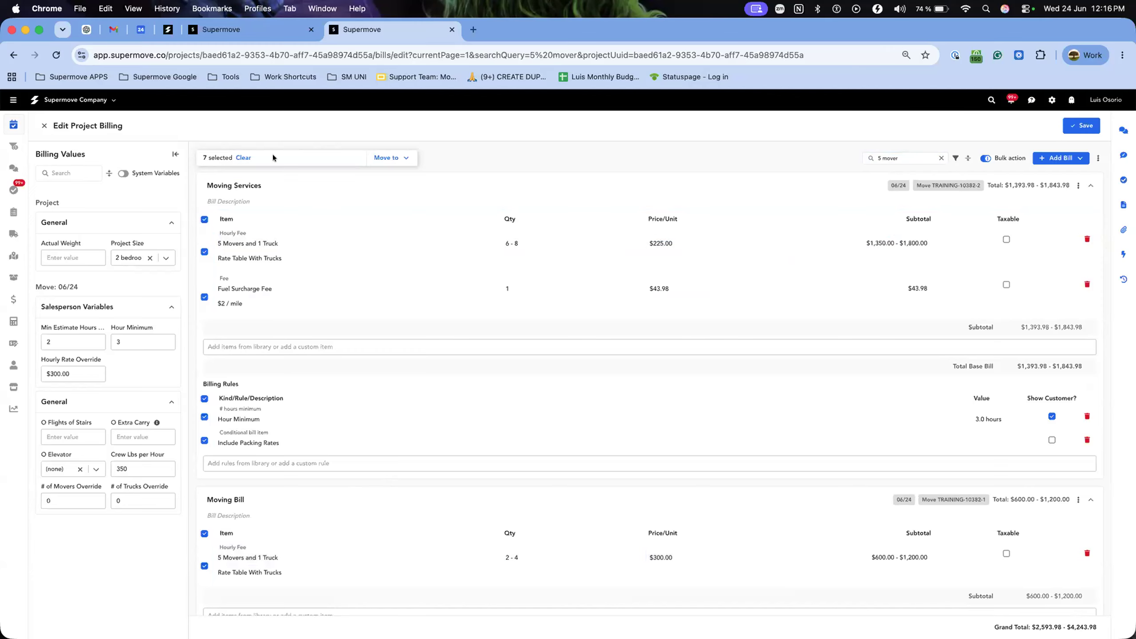
Clear the selected items and rules and switch off bulk actions
{"action": "left_click", "coordinate": [243, 157]}
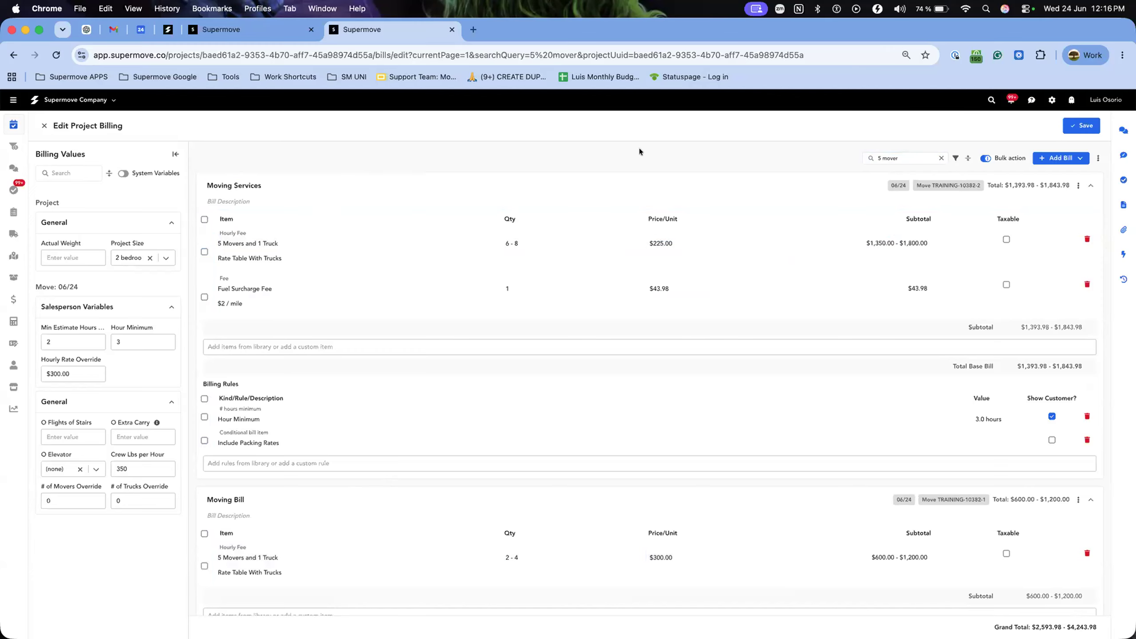
{"action": "left_click", "coordinate": [985, 158]}
Change the bill search to "5 Movers" and examine the 5 Movers and 1 Truck item in the matching bills
{"action": "left_click", "coordinate": [898, 154]}
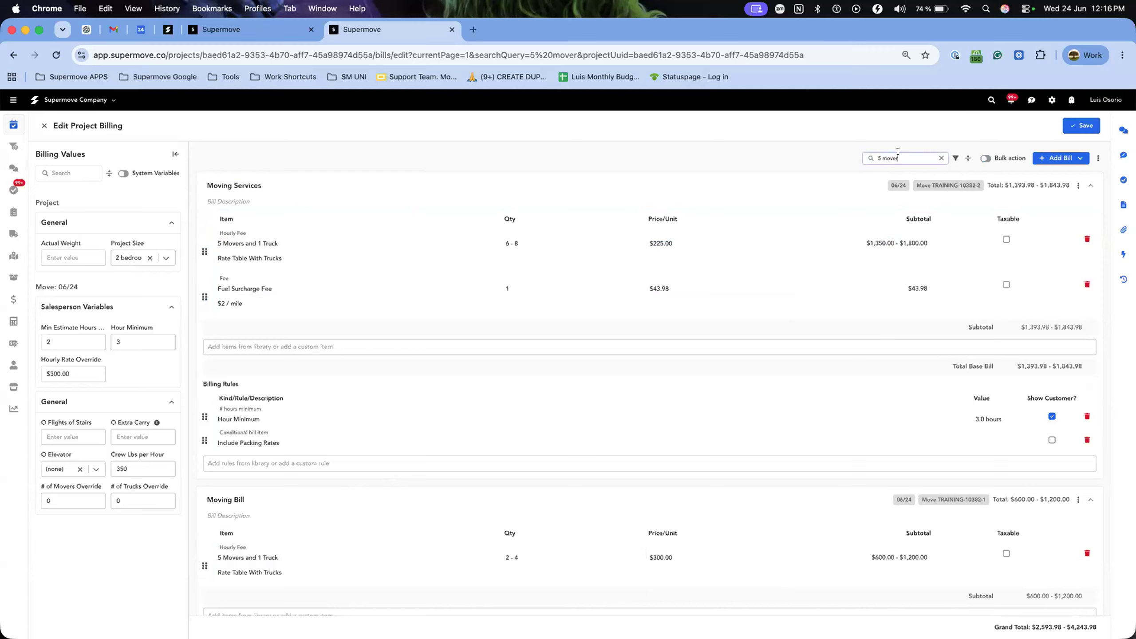
{"action": "key", "text": "BackSpace"}
{"action": "key", "text": "BackSpace"}
{"action": "key", "text": "BackSpace"}
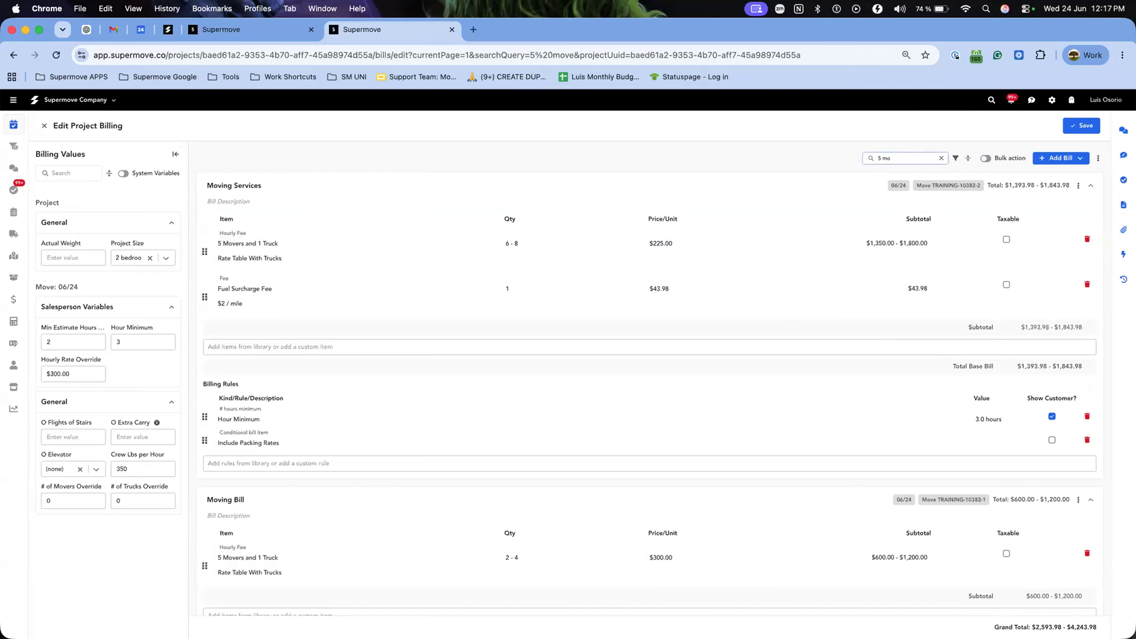
{"action": "type", "text": "Movers"}
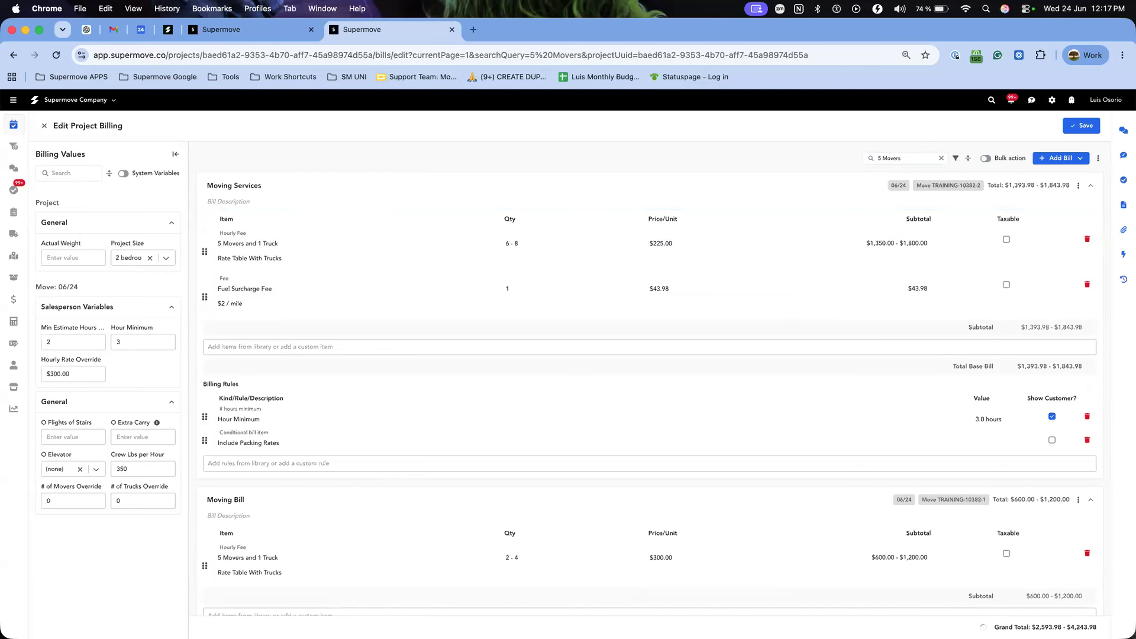
{"action": "left_click", "coordinate": [286, 263]}
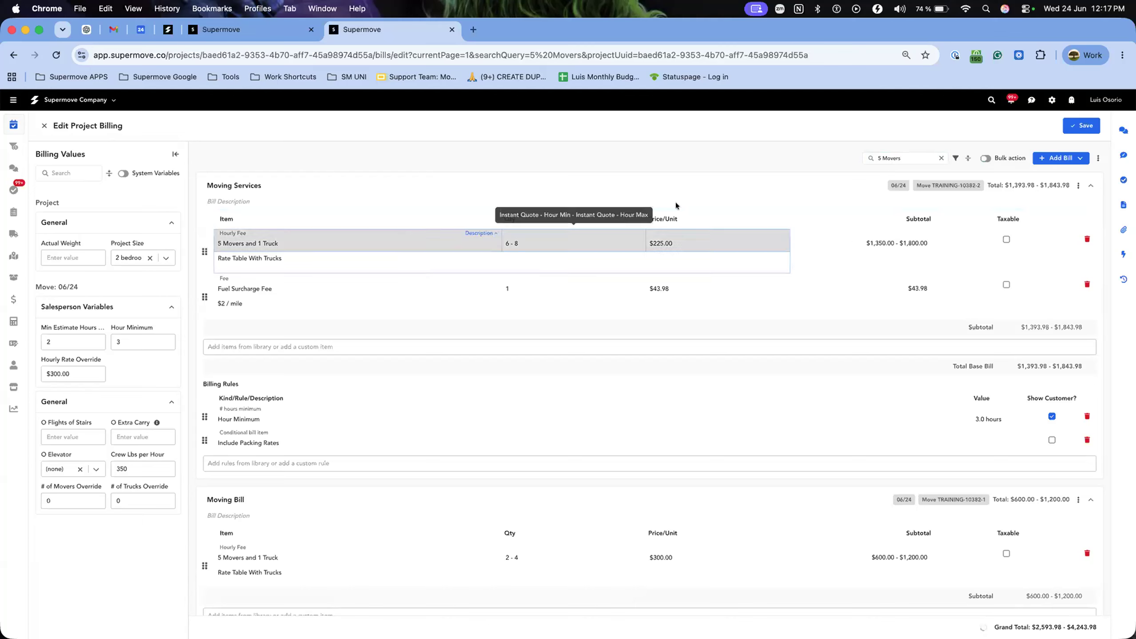
{"action": "scroll", "coordinate": [268, 269], "scroll_direction": "down", "scroll_amount": 3}
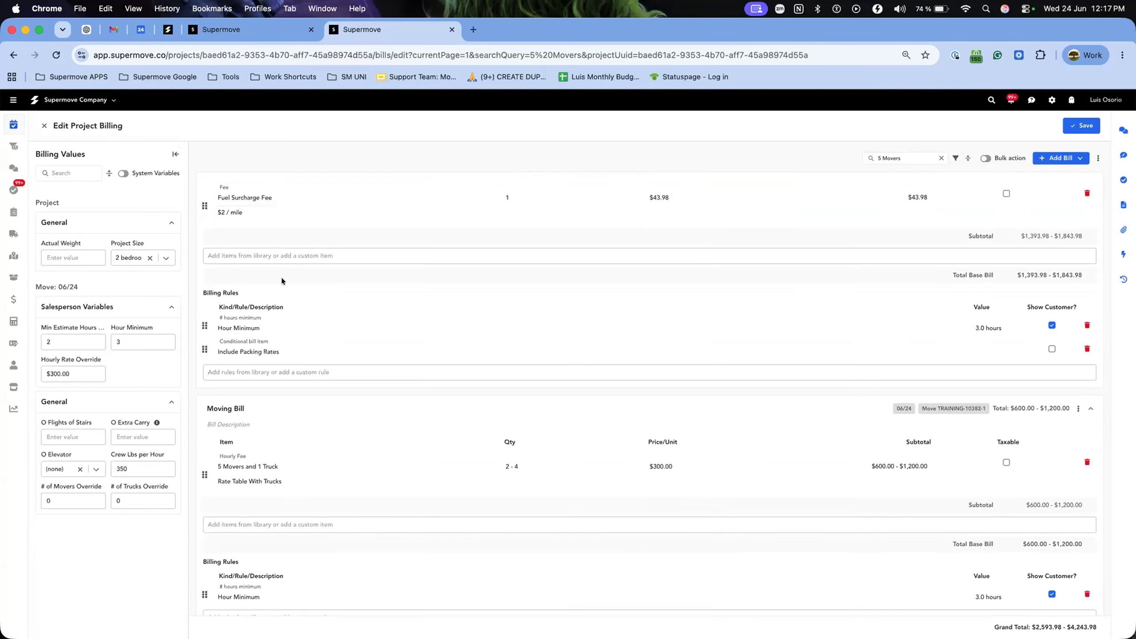
{"action": "left_click", "coordinate": [250, 464]}
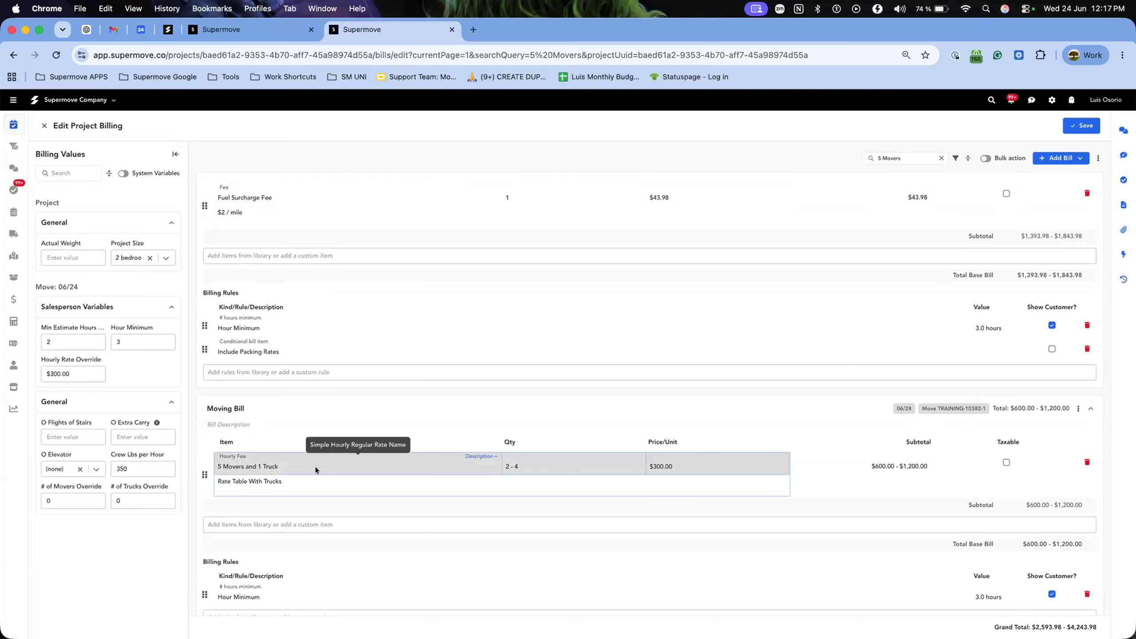
{"action": "double_click", "coordinate": [891, 158]}
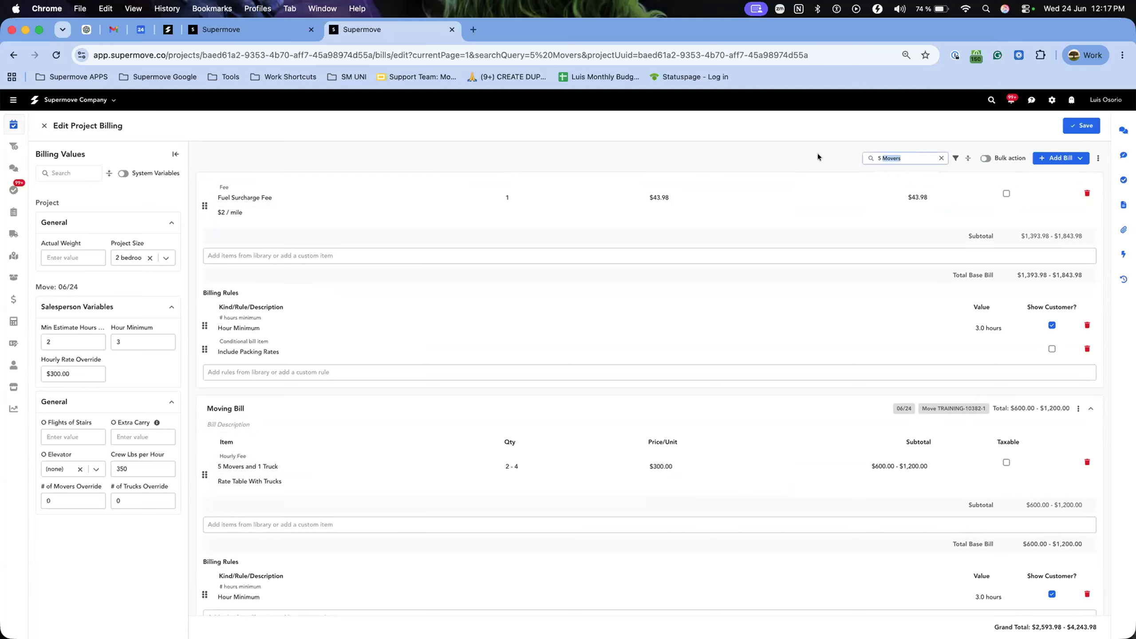
{"action": "scroll", "coordinate": [507, 282], "scroll_direction": "up", "scroll_amount": 2}
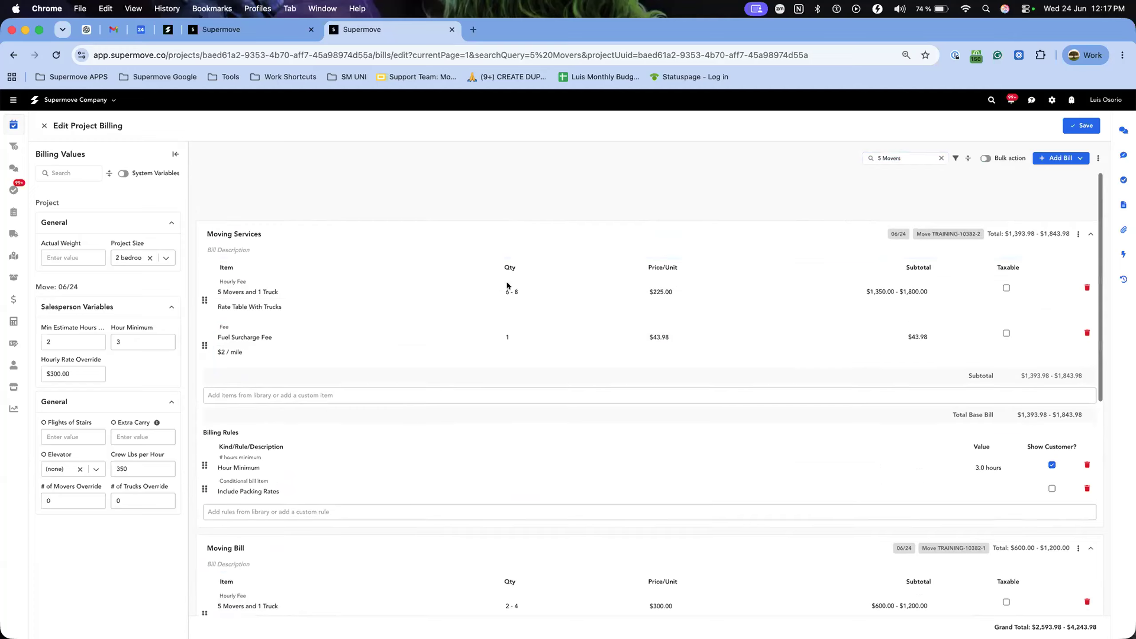
{"action": "left_click", "coordinate": [507, 282]}
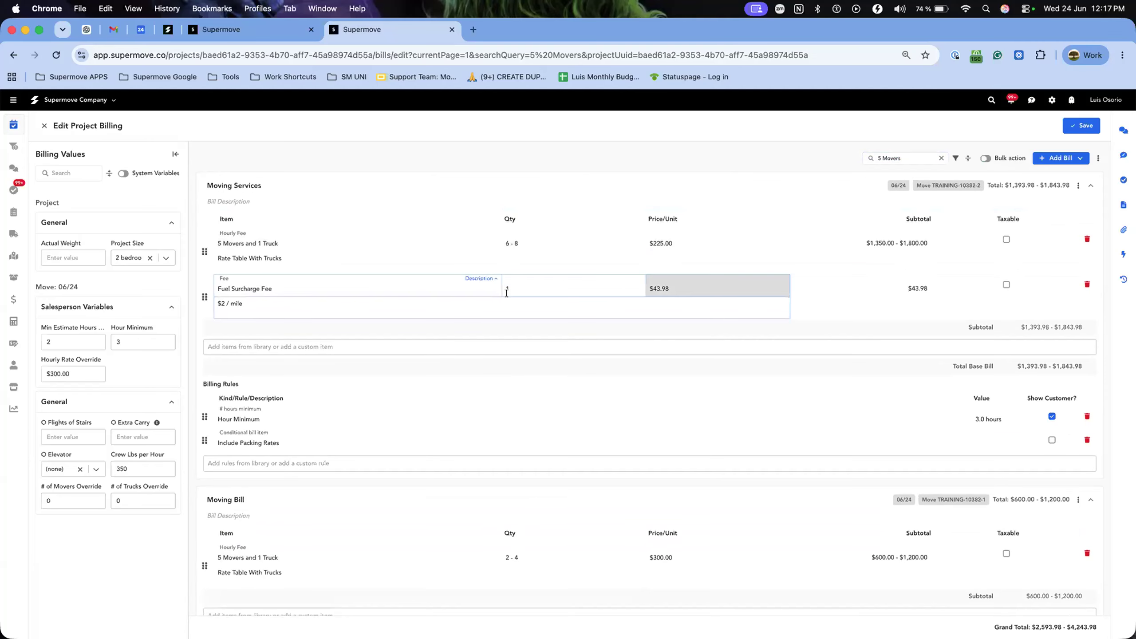
{"action": "scroll", "coordinate": [506, 293], "scroll_direction": "down", "scroll_amount": 9}
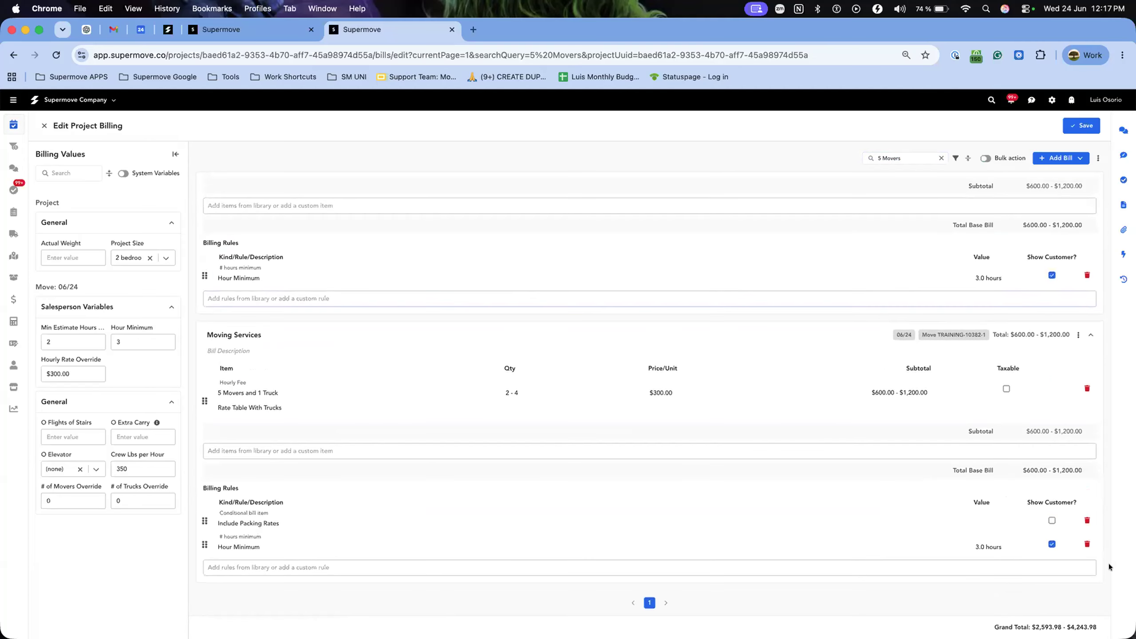
Check the grand total and save the project's billing changes
{"action": "double_click", "coordinate": [999, 627]}
{"action": "left_click", "coordinate": [1103, 622], "text": "shift"}
{"action": "scroll", "coordinate": [794, 274], "scroll_direction": "up", "scroll_amount": 4}
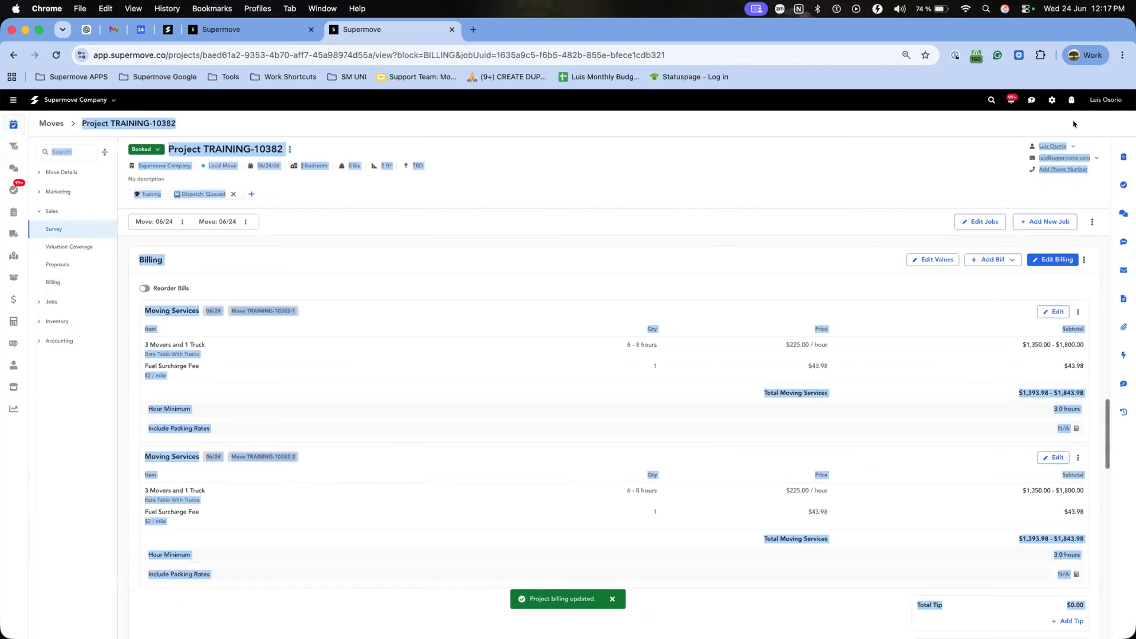
Review the saved bills, grand total and payments in the Billing section of Project TRAINING-10382
{"action": "left_click", "coordinate": [689, 213]}
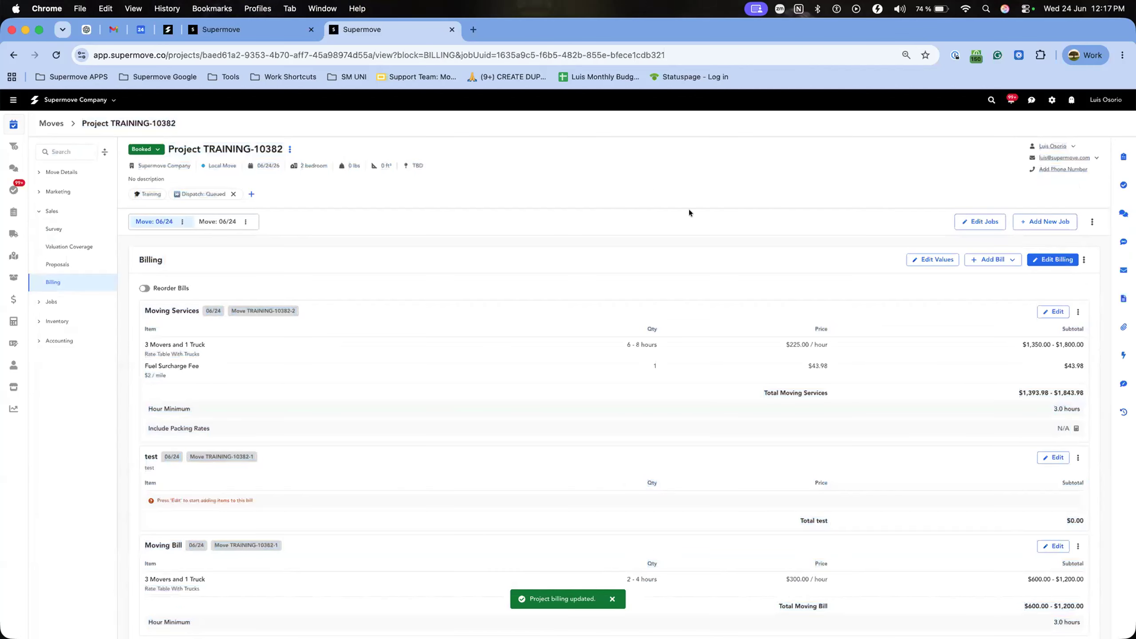
{"action": "scroll", "coordinate": [519, 299], "scroll_direction": "down", "scroll_amount": 3}
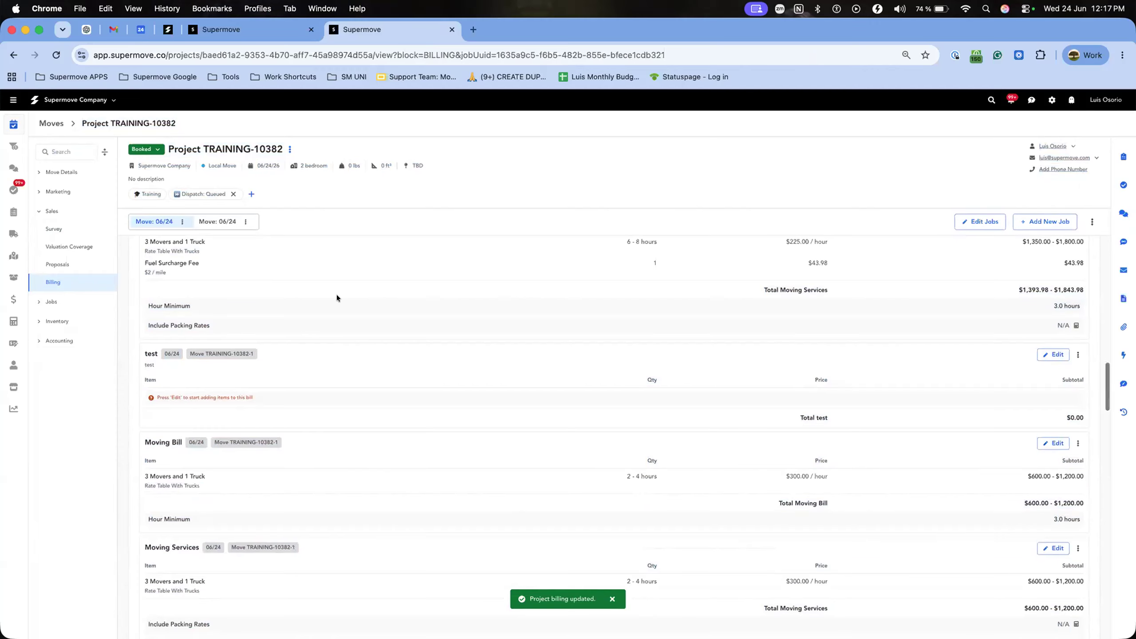
{"action": "scroll", "coordinate": [437, 280], "scroll_direction": "down", "scroll_amount": 5}
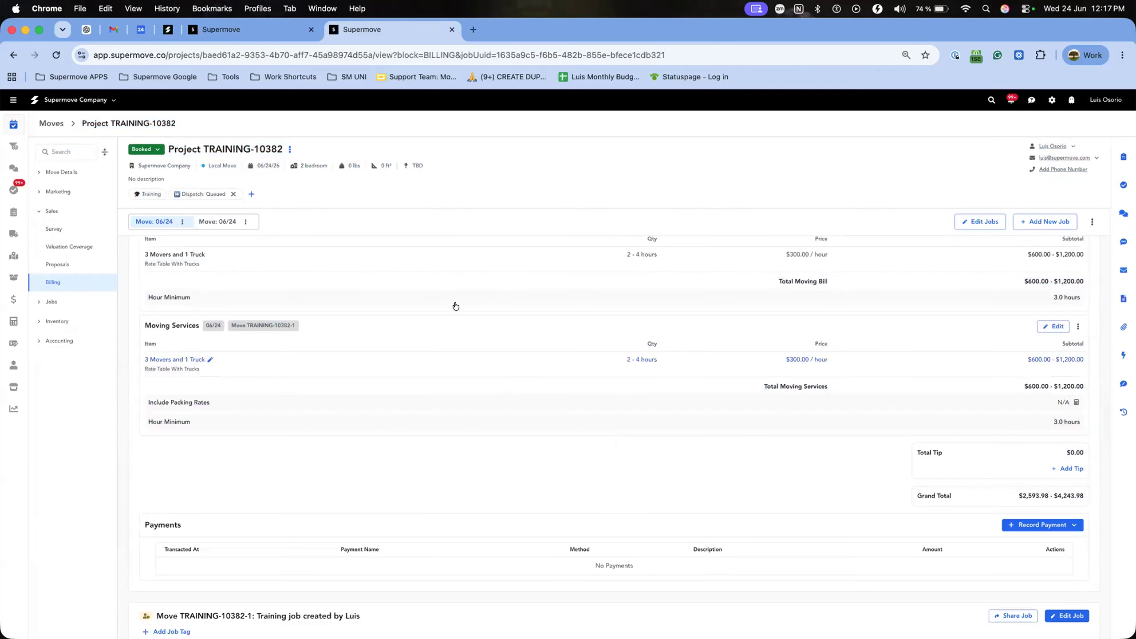
{"action": "scroll", "coordinate": [455, 305], "scroll_direction": "up", "scroll_amount": 5}
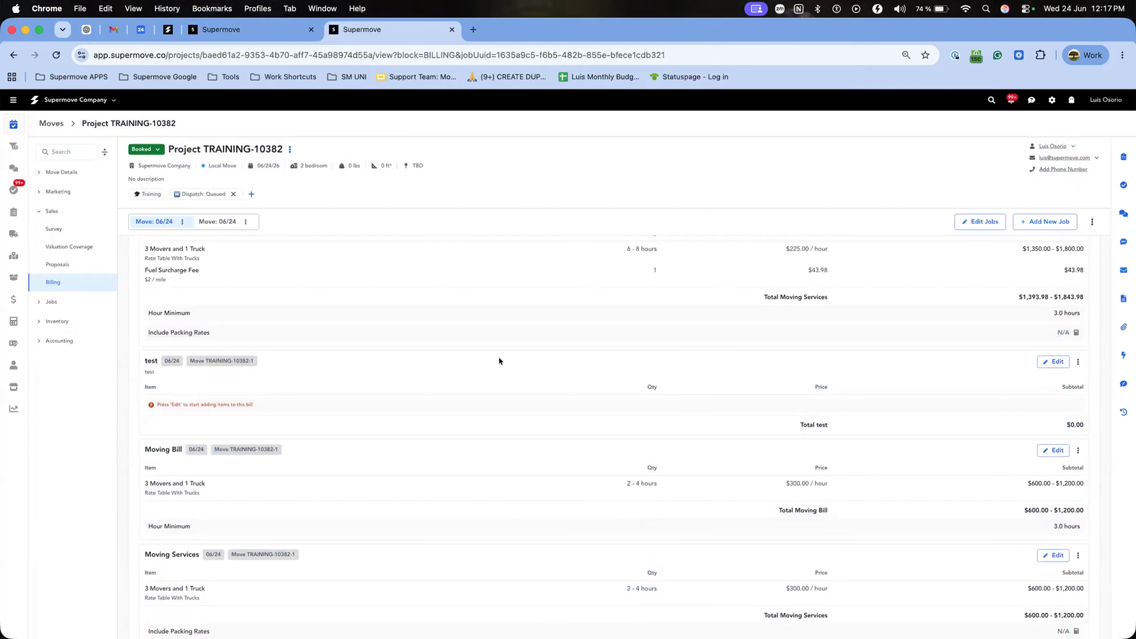